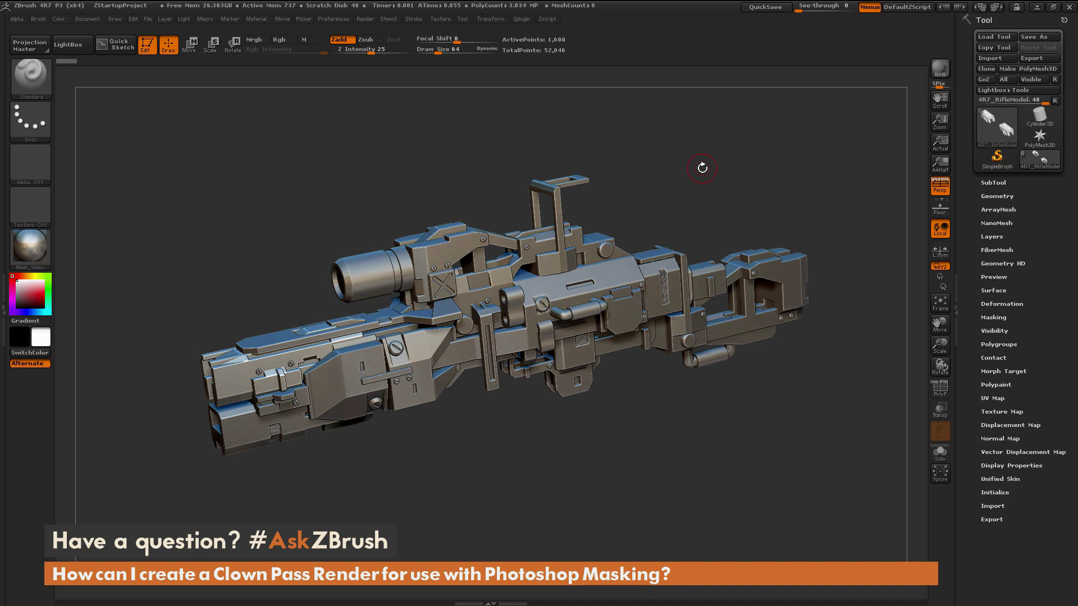
- Show the rifle's subtool list and make FrontCasing active, passing through LowerBarrel
mouse_move(739, 191)
mouse_down()
mouse_move(736, 258)
mouse_move(741, 168)
mouse_move(743, 185)
mouse_up()
click(1012, 183)
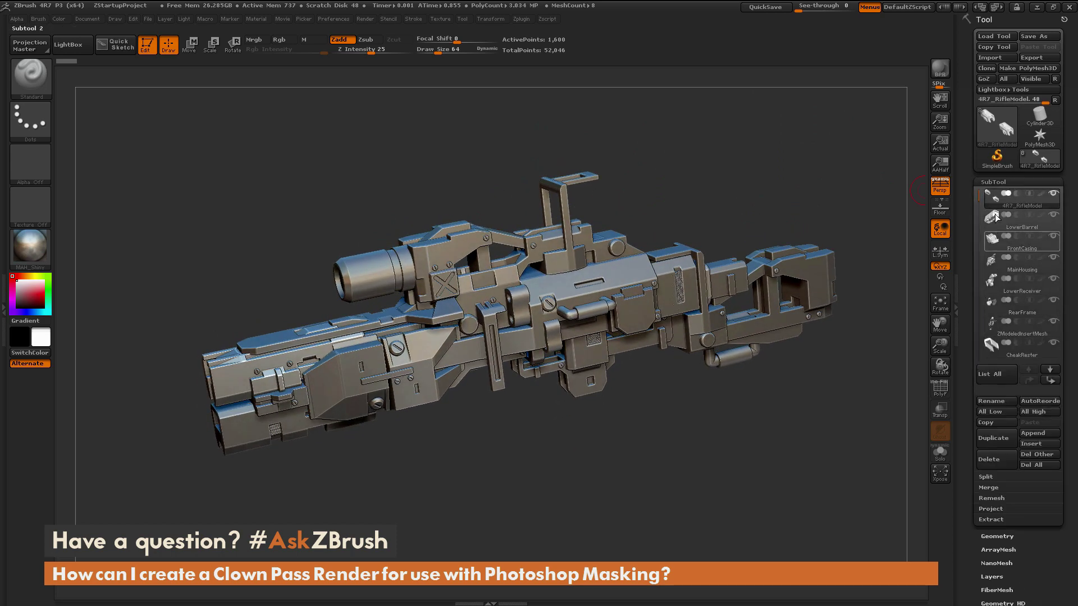
mouse_move(996, 221)
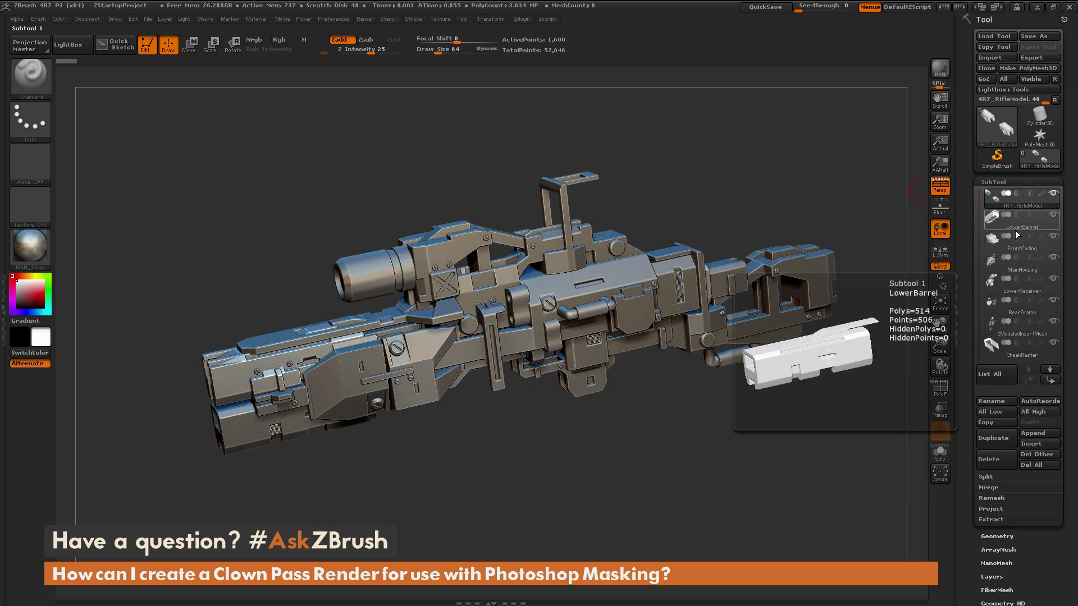
mouse_move(657, 129)
mouse_down()
mouse_move(672, 98)
mouse_move(702, 152)
mouse_move(689, 127)
mouse_move(694, 165)
mouse_up()
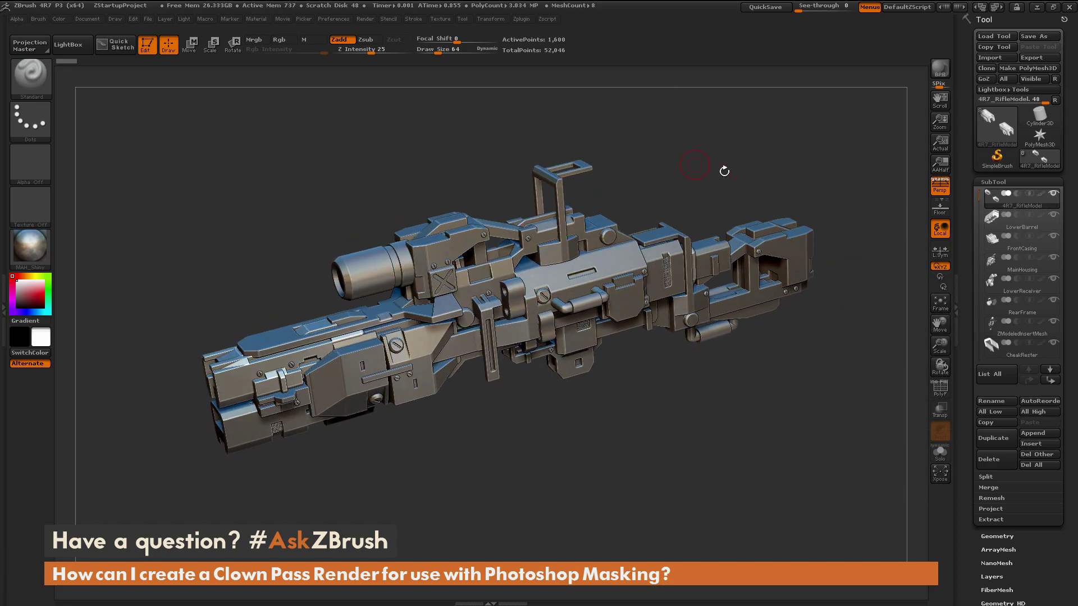
click(1019, 208)
click(1019, 250)
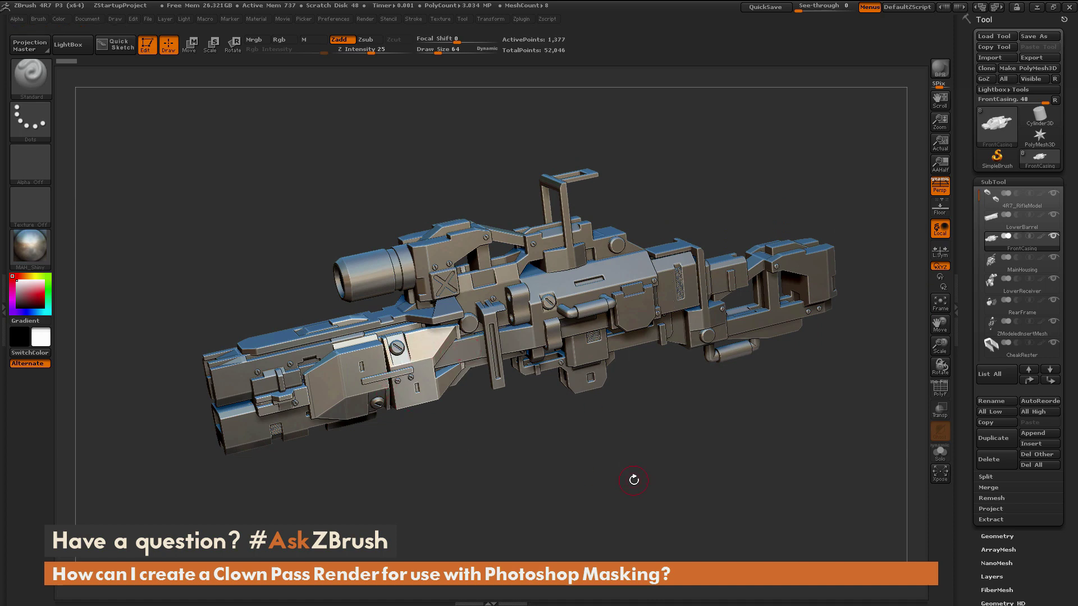
drag(634, 480, 618, 460)
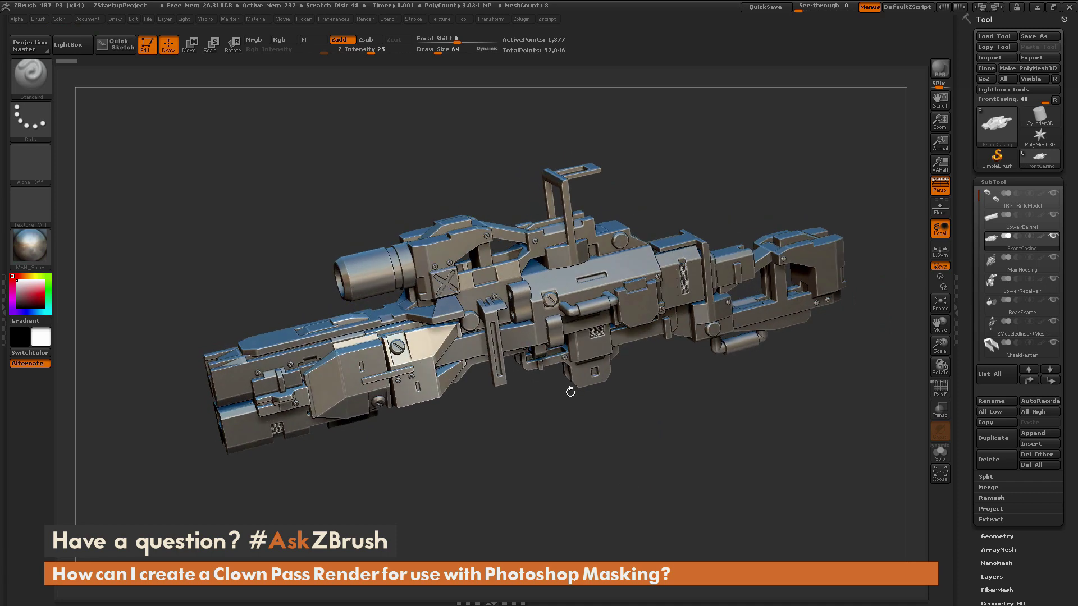
- Apply the SkinShade4 material to the rifle in place of MAH_Shiny
click(36, 244)
mouse_move(345, 268)
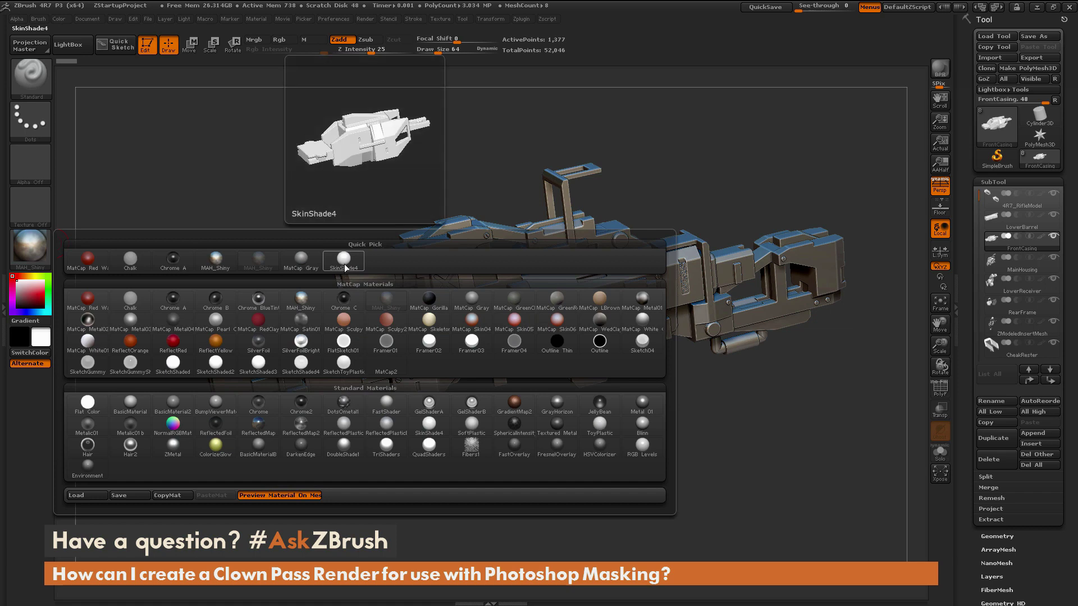
click(346, 265)
drag(726, 133, 782, 224)
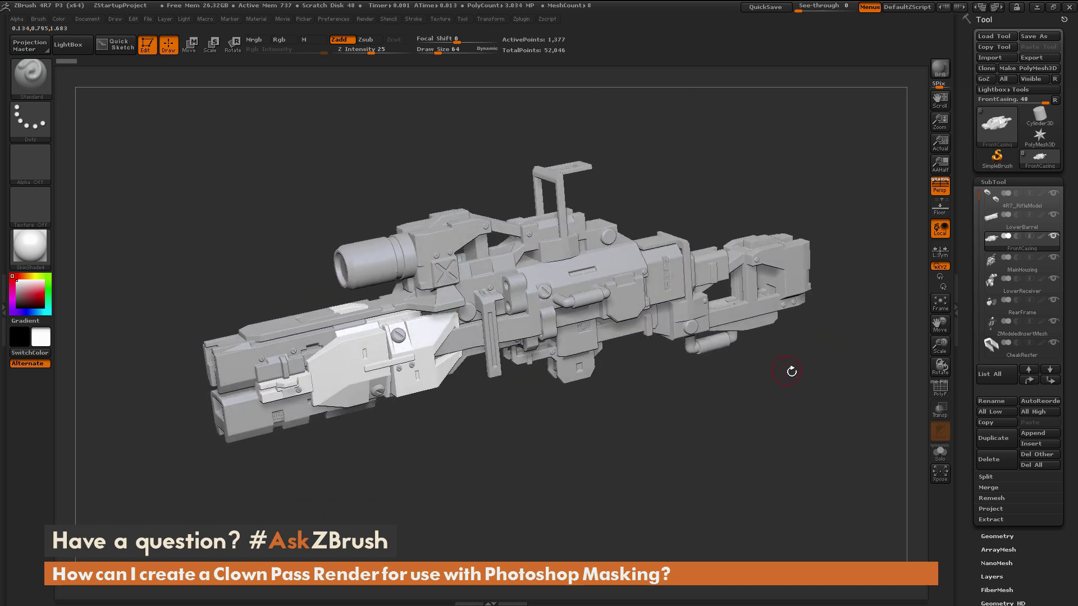
- Turn on PolyF to show FrontCasing's coloured polygroups with wireframe, inspecting from several angles
click(940, 395)
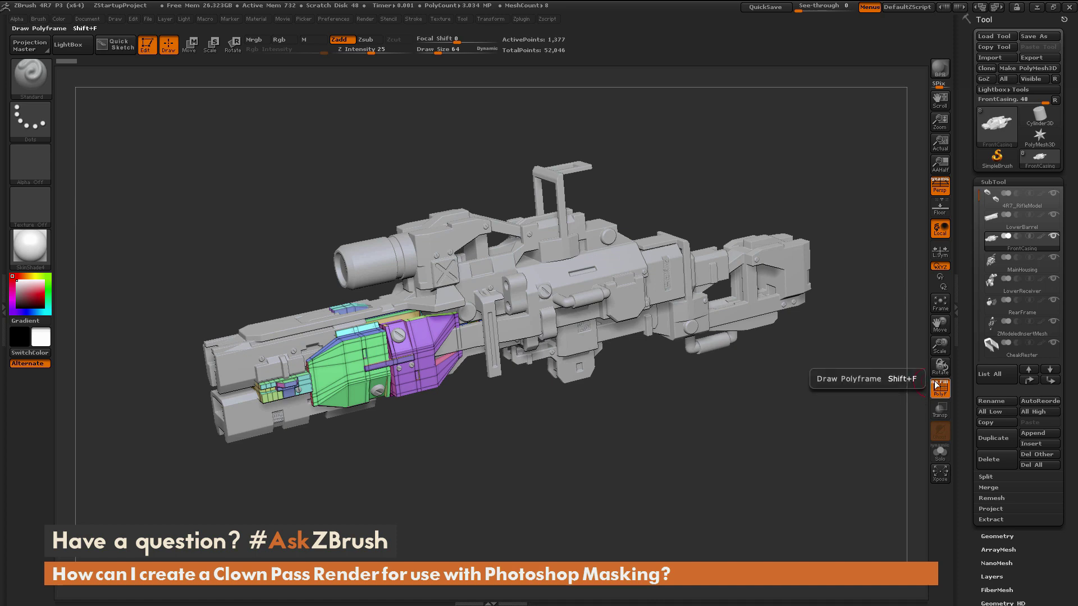
drag(804, 416, 694, 419)
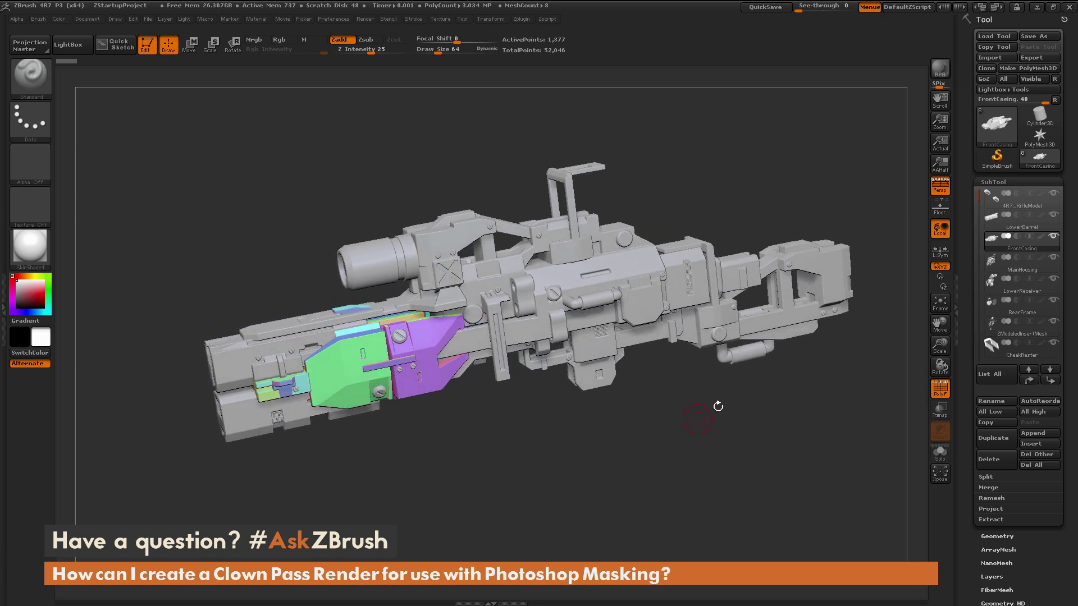
mouse_move(996, 242)
mouse_move(529, 456)
mouse_down()
mouse_move(546, 461)
mouse_move(530, 456)
mouse_up()
mouse_move(1032, 249)
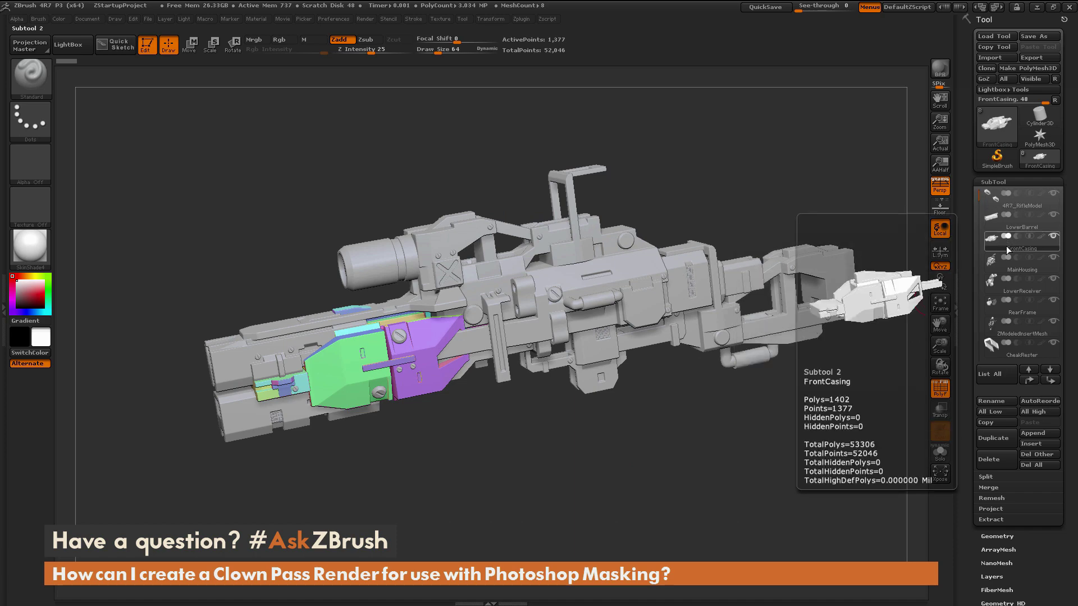
drag(479, 479, 516, 463)
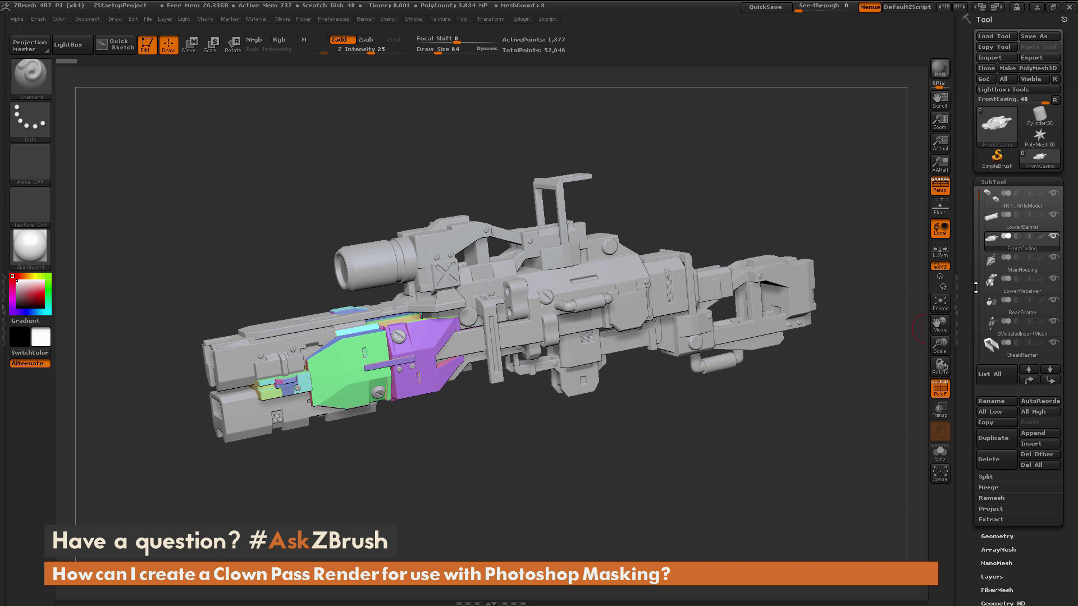
drag(519, 409, 633, 442)
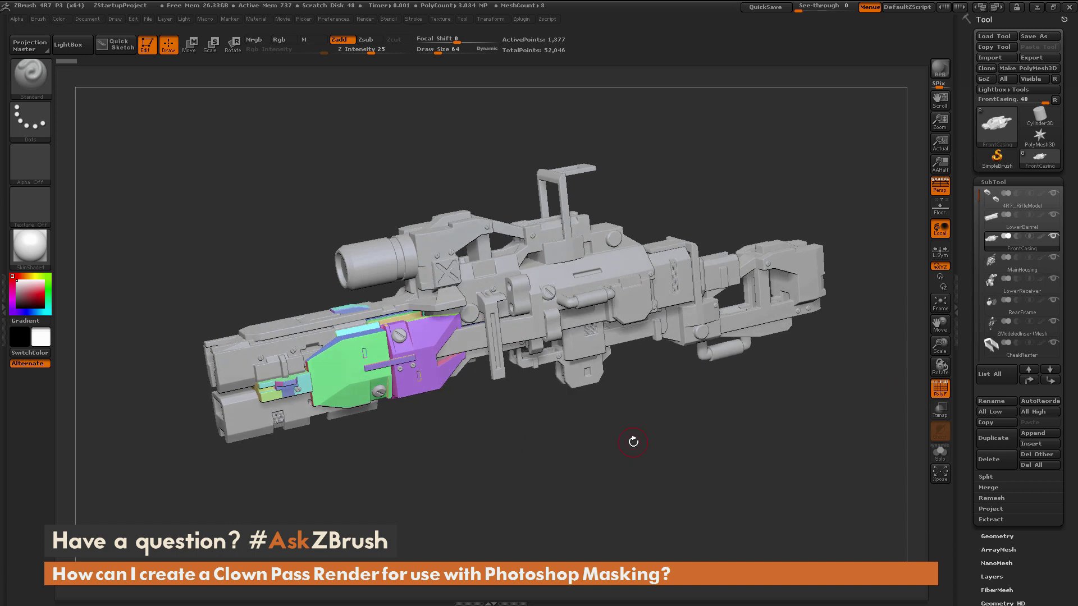
mouse_move(1030, 254)
drag(823, 390, 860, 355)
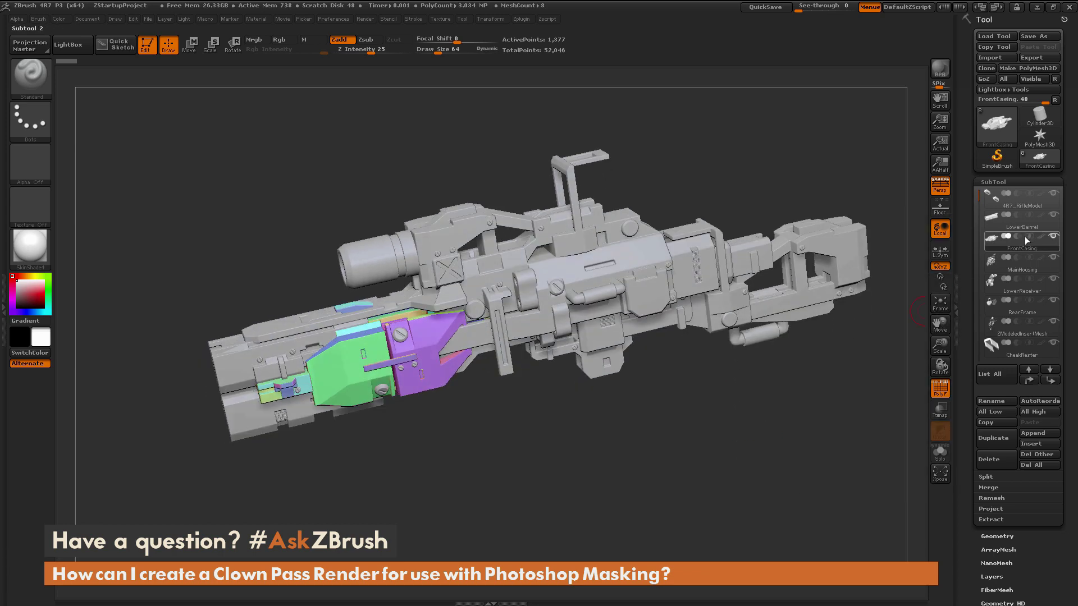
- Merge FrontCasing into a single yellow polygroup with Polygroups > GroupVisible
scroll(1036, 449, down, 5)
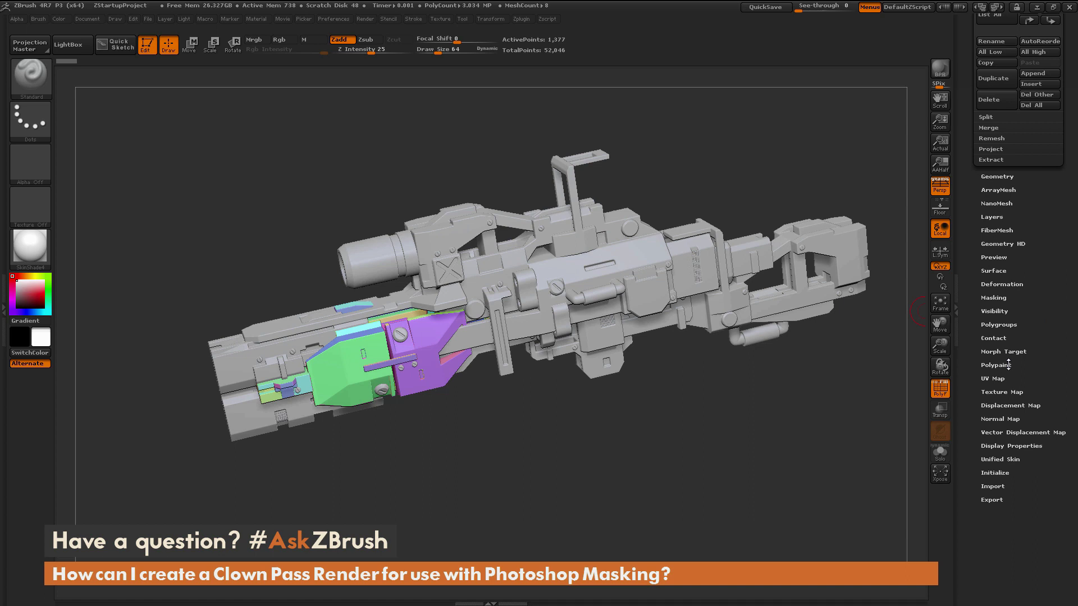
click(999, 325)
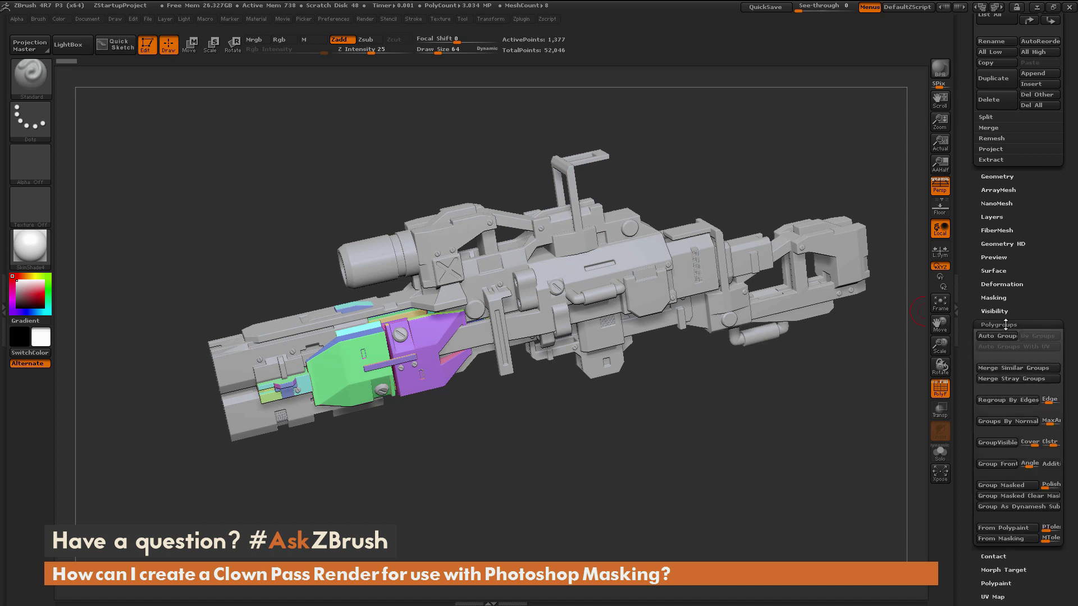
click(989, 444)
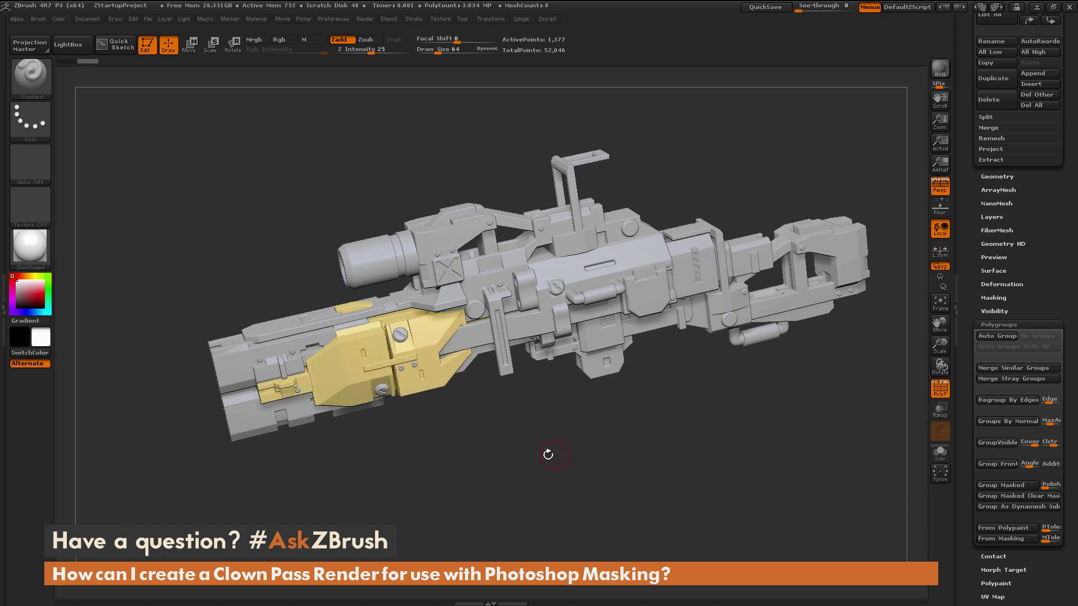
drag(550, 453, 551, 452)
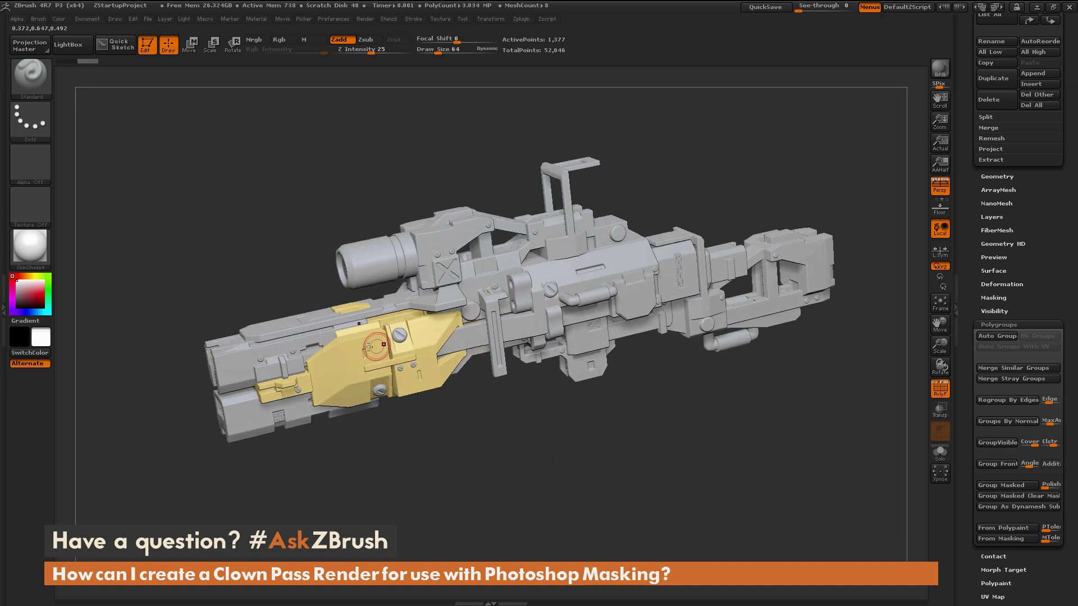
drag(471, 460, 585, 456)
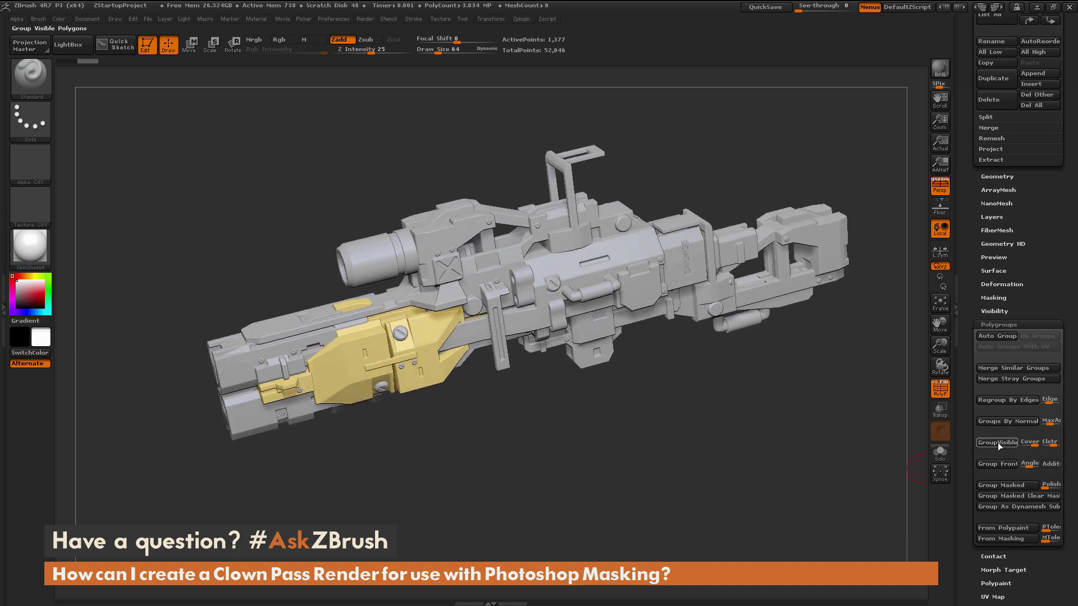
drag(475, 501, 494, 475)
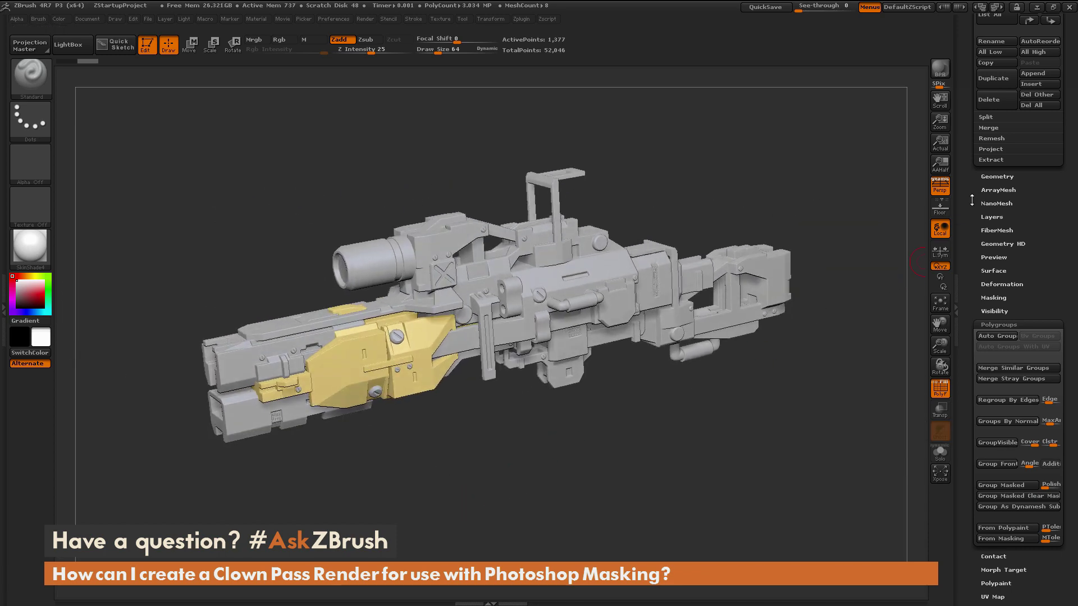
scroll(954, 297, up, 3)
scroll(954, 296, up, 3)
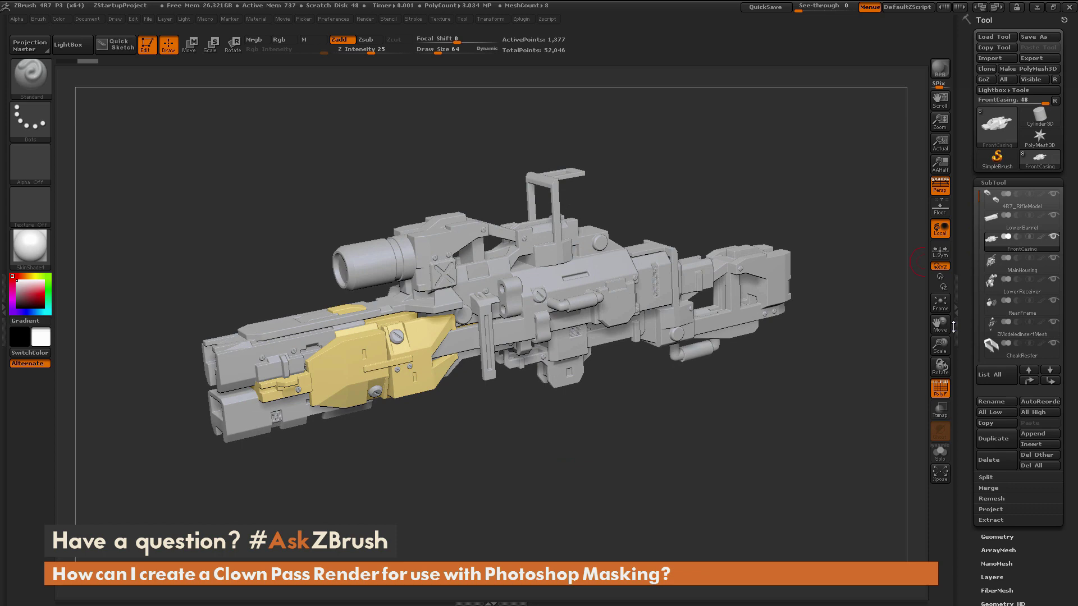
- Select 4R7_RifleModel and merge it into one blue polygroup with GroupVisible
click(1009, 205)
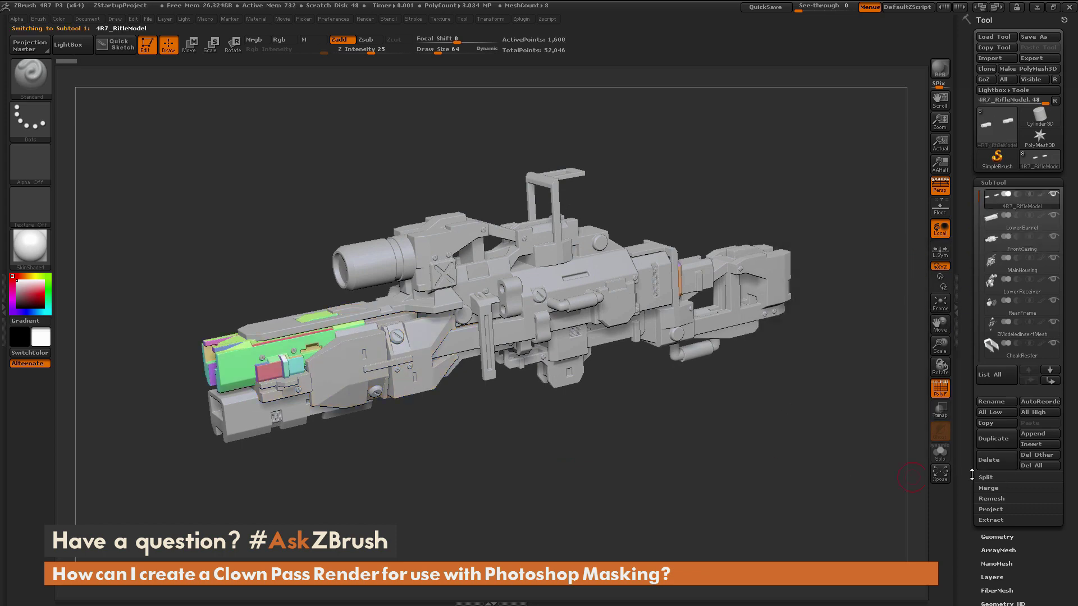
drag(971, 476, 970, 361)
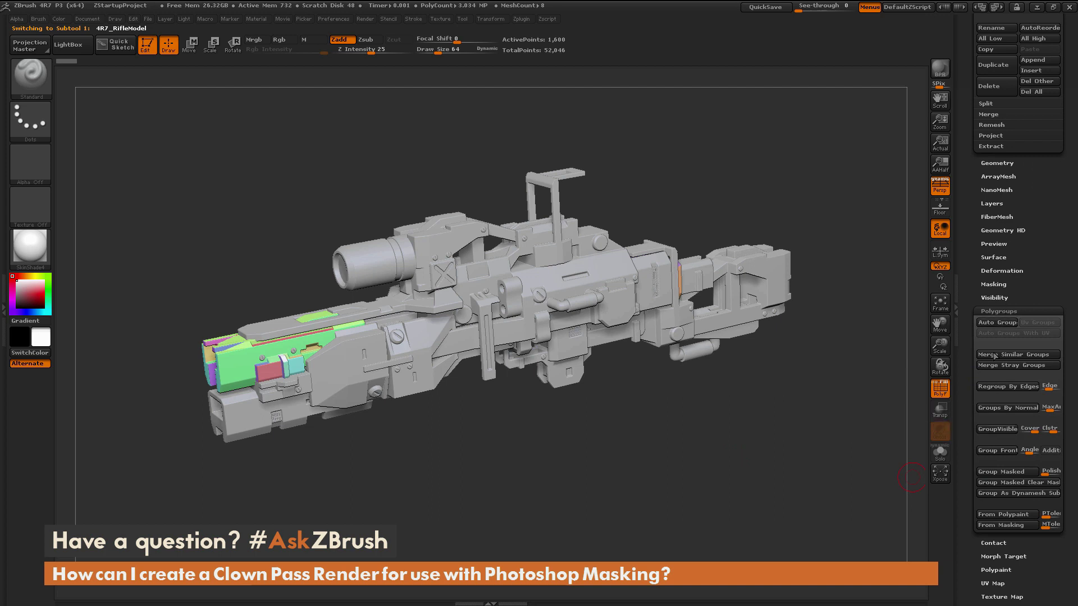
click(995, 429)
drag(472, 456, 636, 477)
drag(970, 179, 1030, 217)
drag(839, 427, 880, 344)
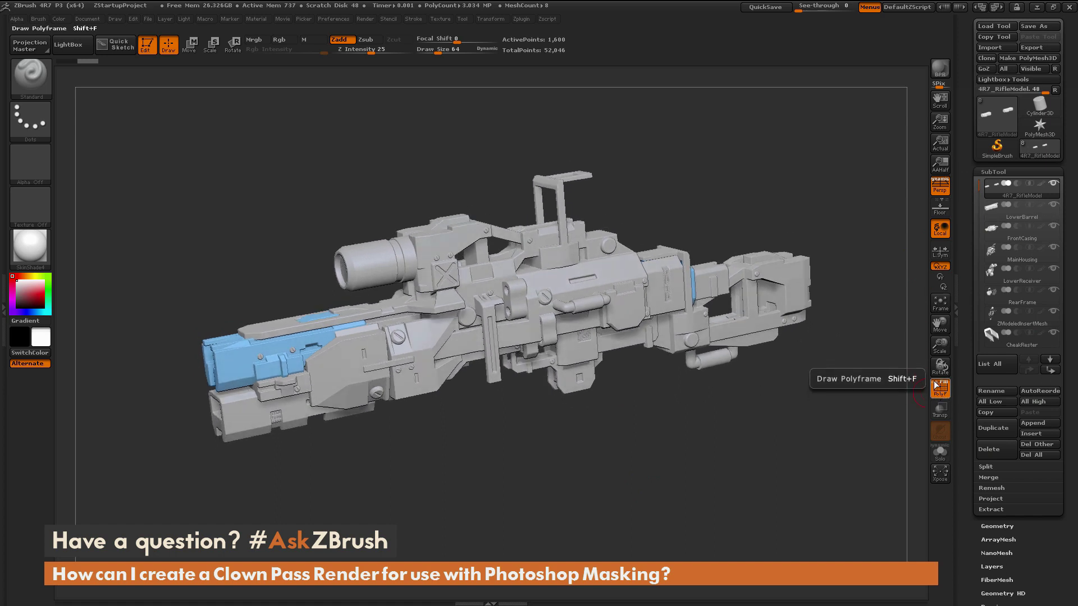
click(936, 73)
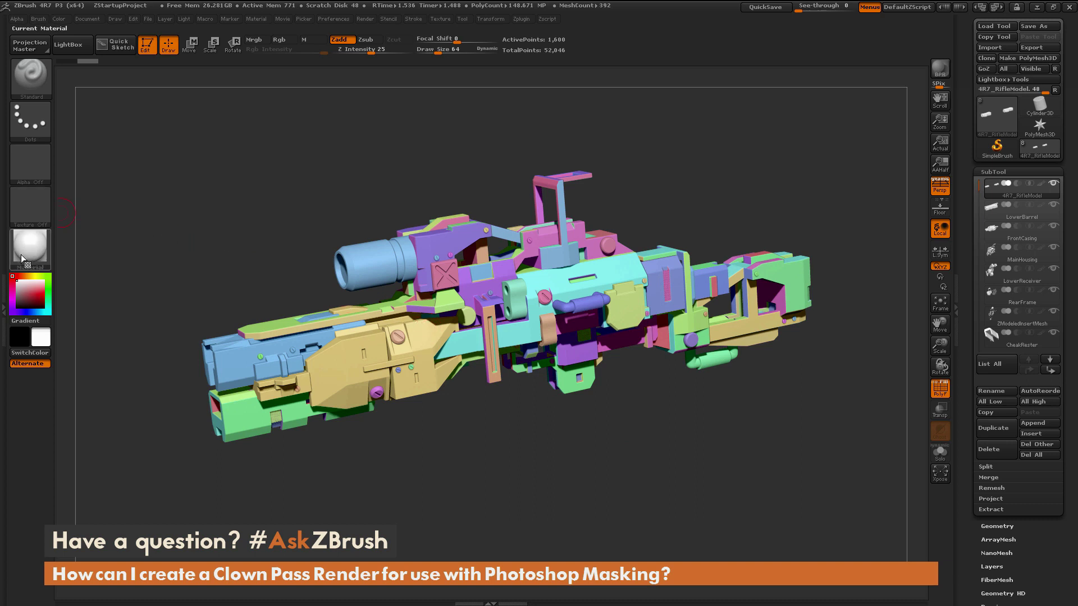
mouse_move(34, 255)
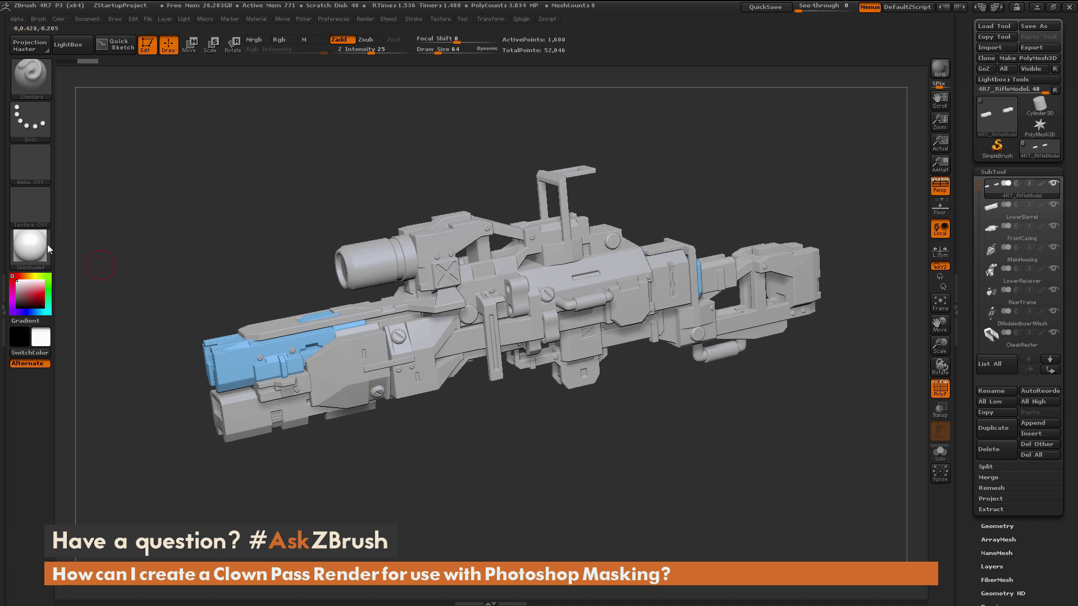
- Switch the rifle to the Flat Color material and BPR-render the polygroup clown pass
click(30, 246)
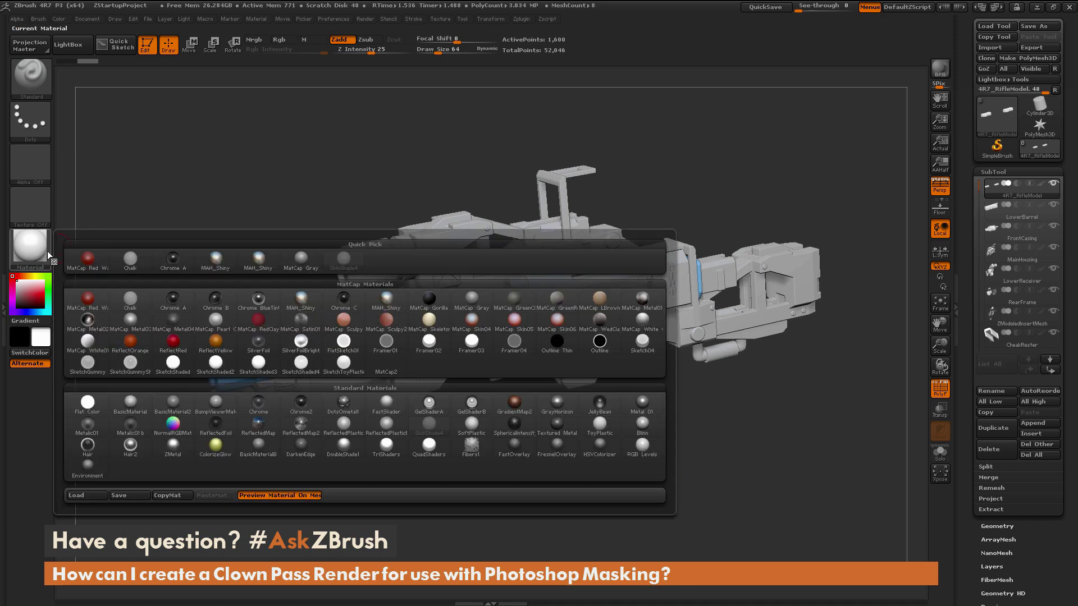
click(89, 403)
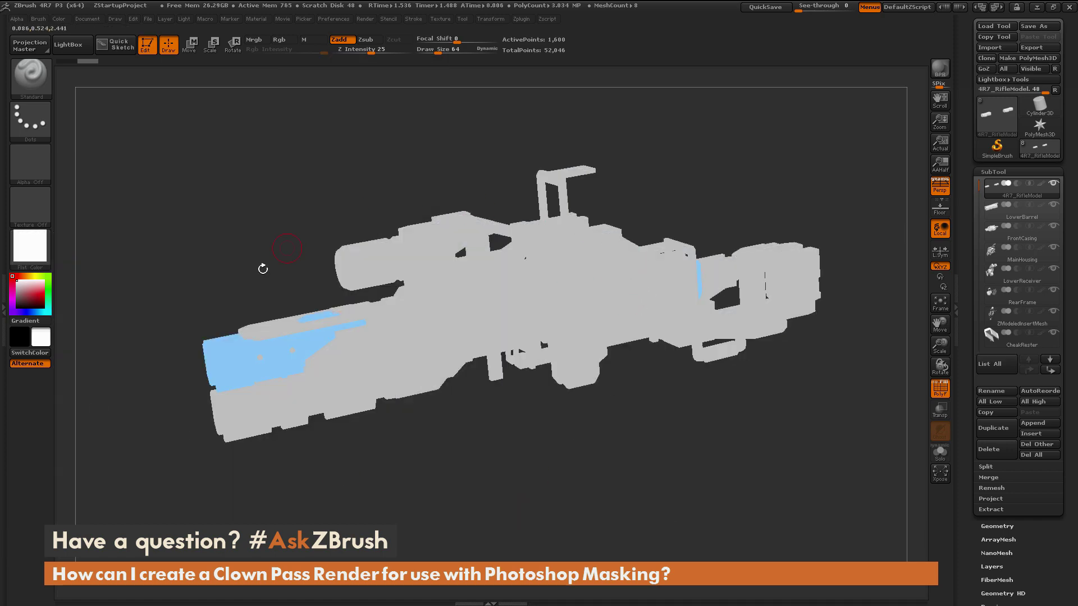
click(945, 75)
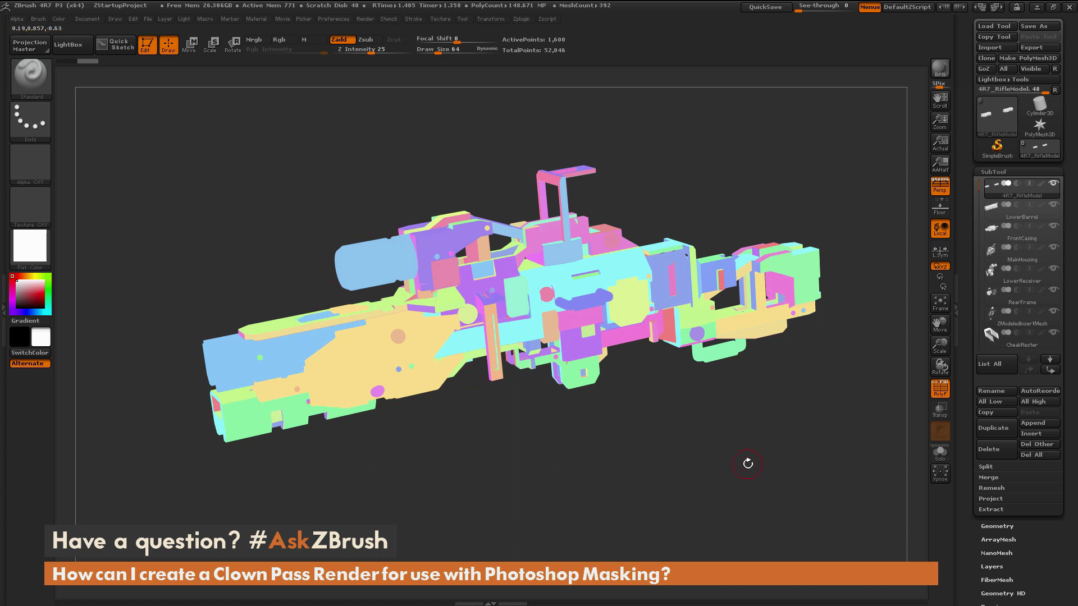
- Turn off PolyF and return the rifle to the shaded SkinShade4 material
click(940, 387)
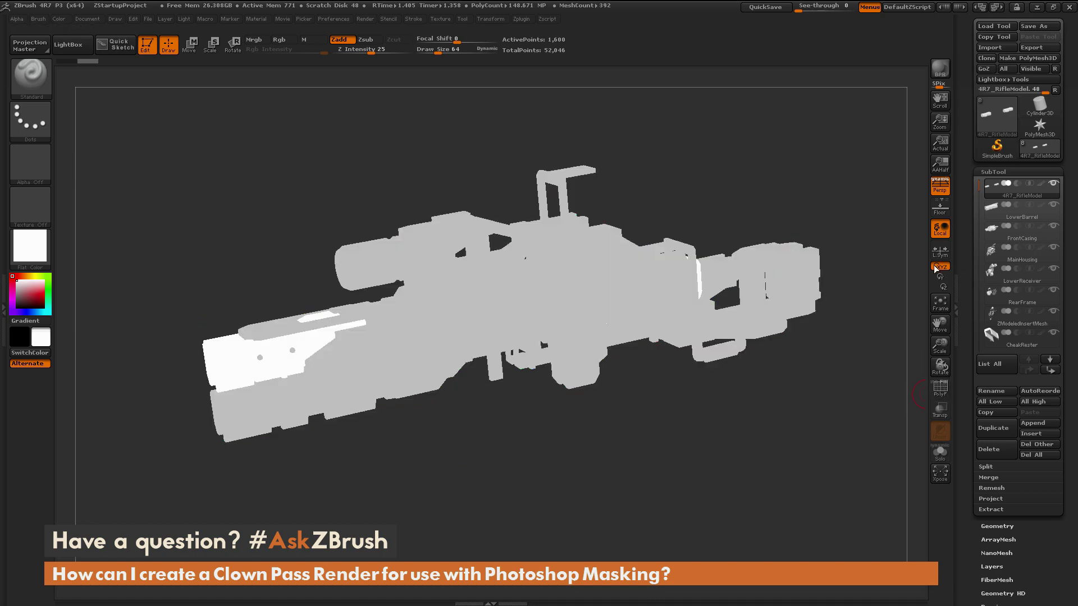
click(30, 246)
click(387, 264)
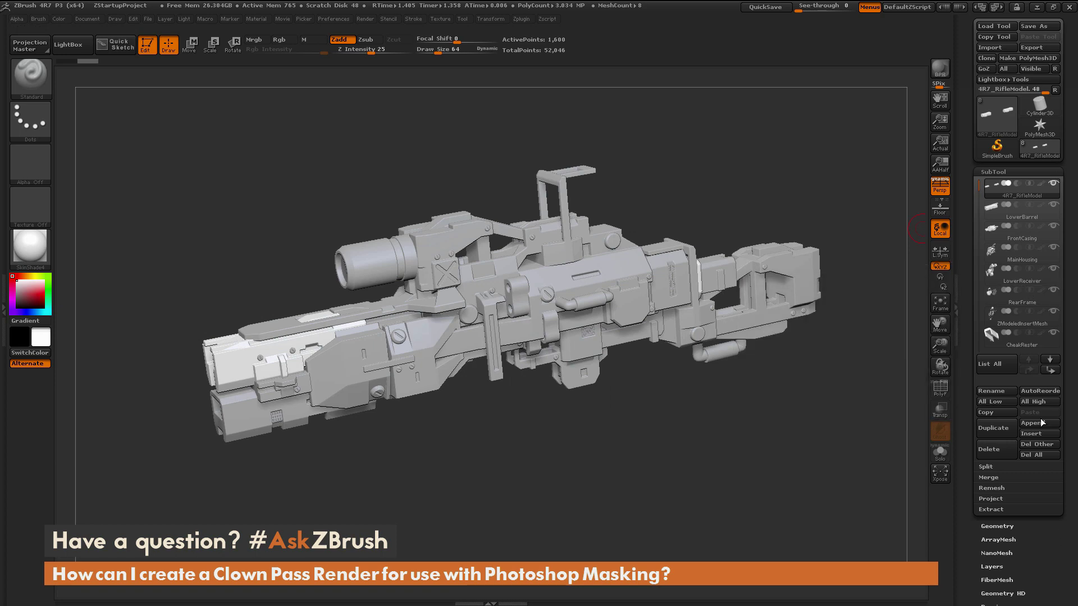
drag(1047, 530, 1052, 428)
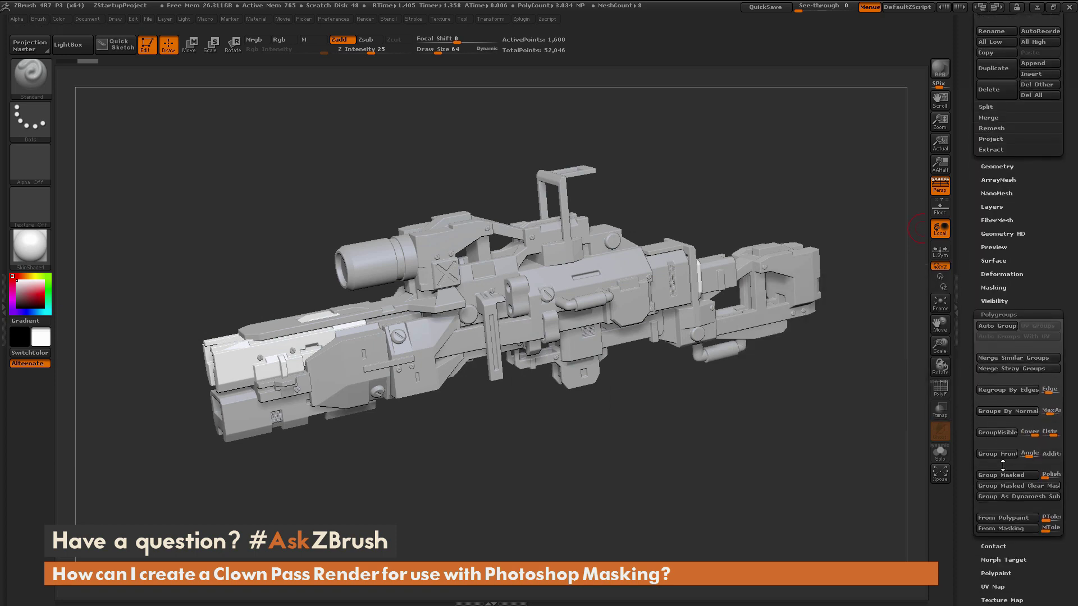
drag(1031, 341, 661, 416)
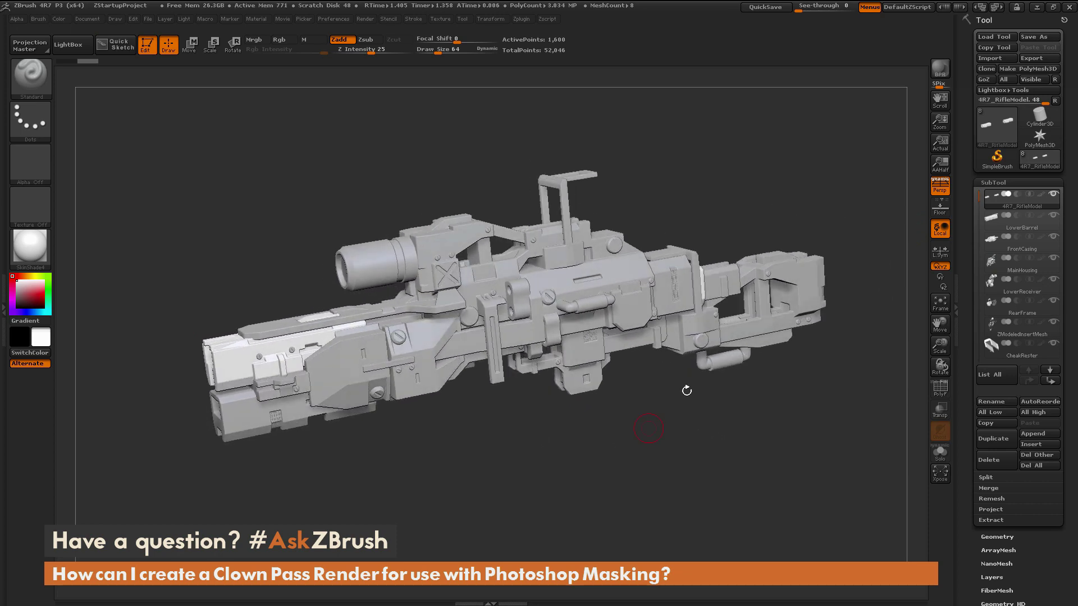
drag(752, 365, 747, 399)
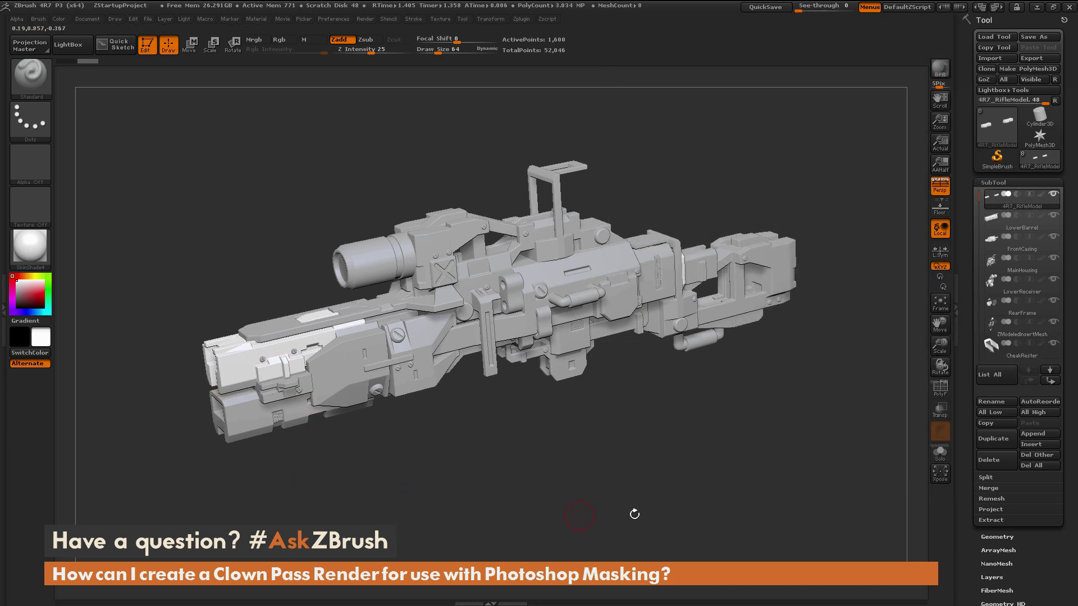
- Dock the Macro palette in the right tray for permanent access
click(206, 20)
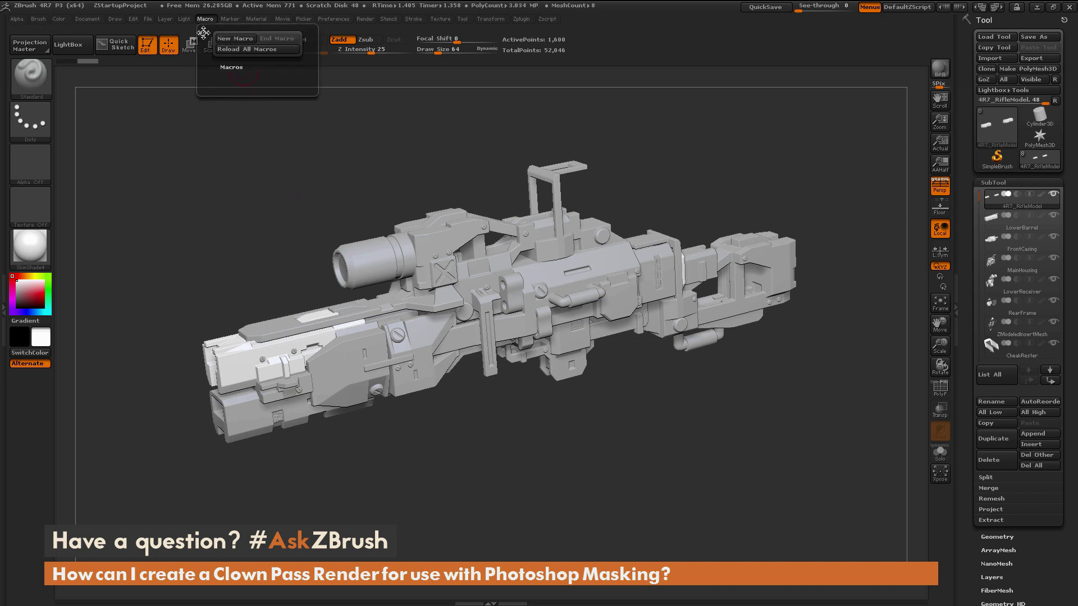
drag(203, 34, 1005, 22)
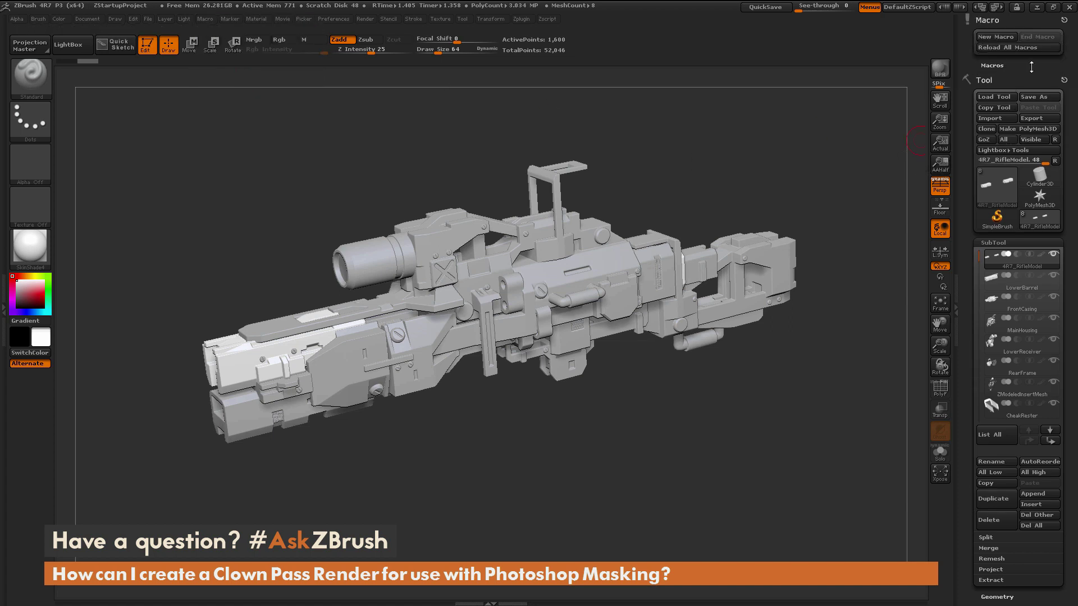
click(999, 36)
- Make FrontCasing the active subtool
drag(512, 486, 708, 488)
mouse_move(1027, 310)
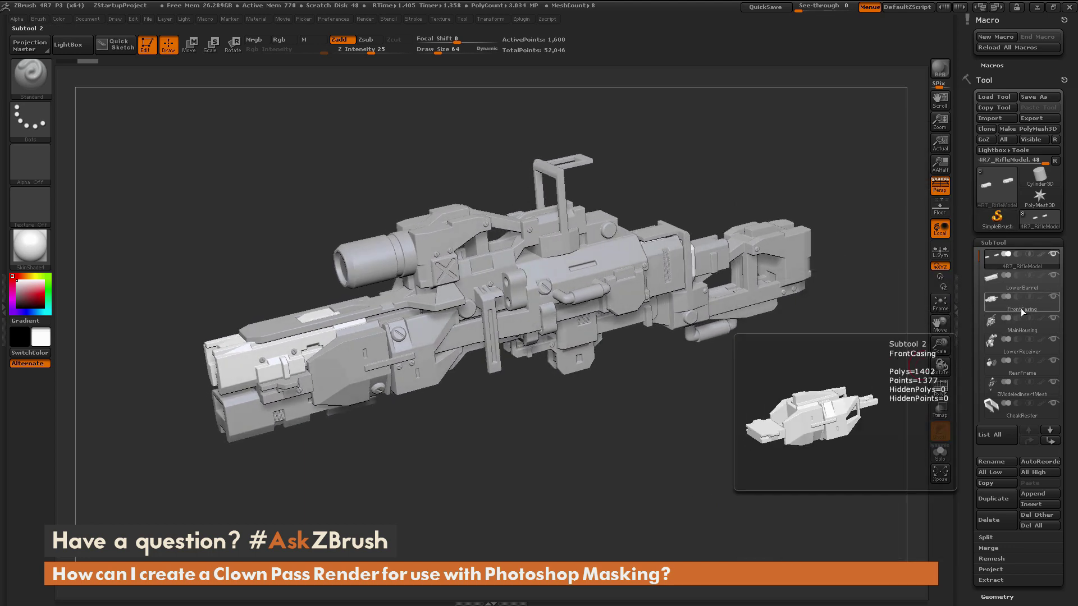
click(1020, 308)
drag(818, 443, 909, 377)
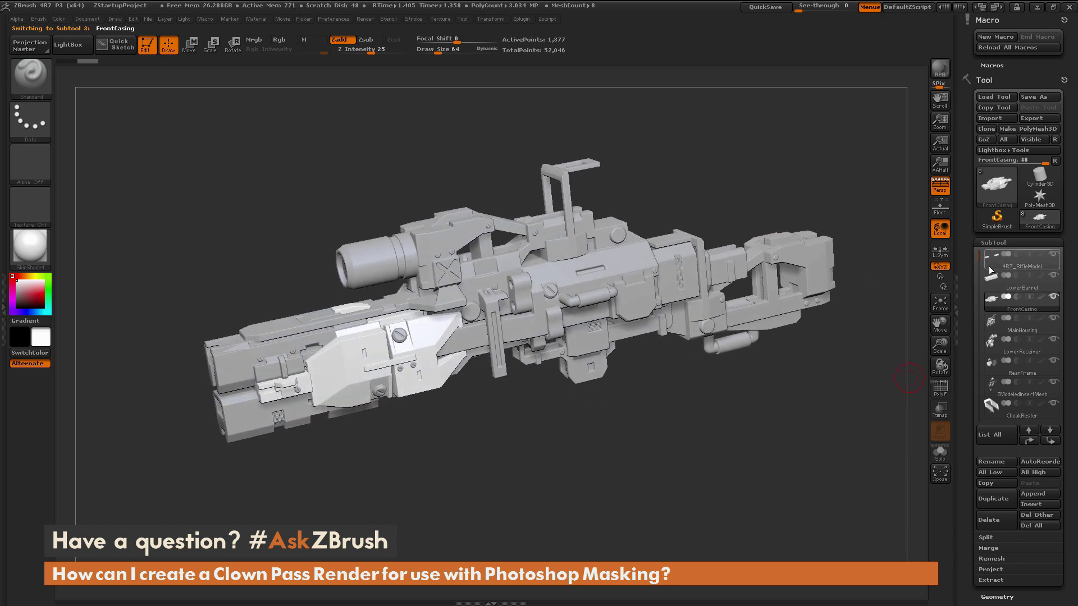
- Start a New Macro recording, answering No to the Initialize ZBrush prompt
click(990, 38)
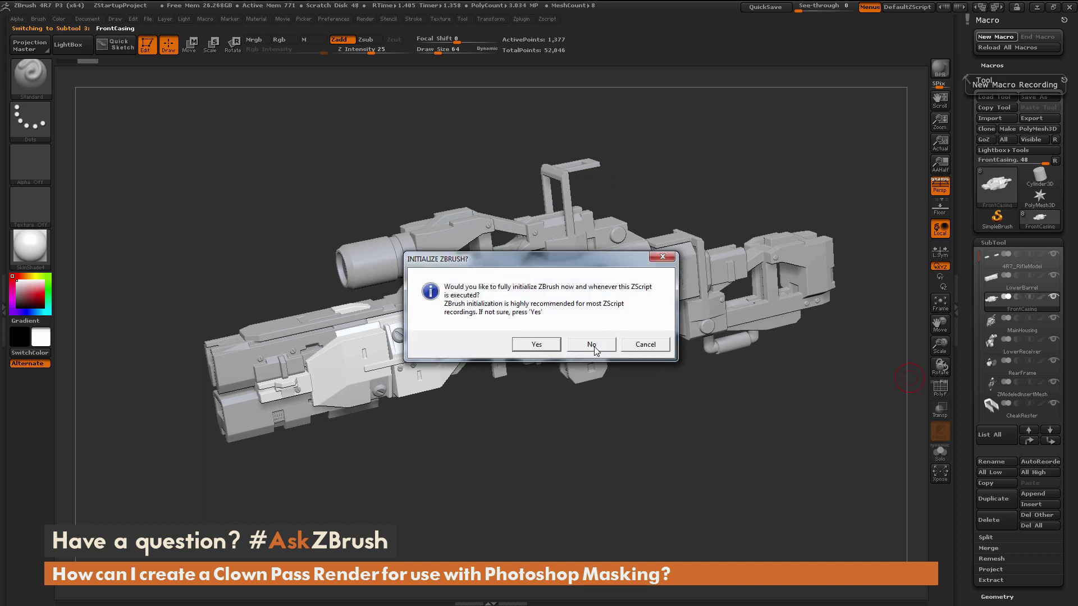
click(594, 348)
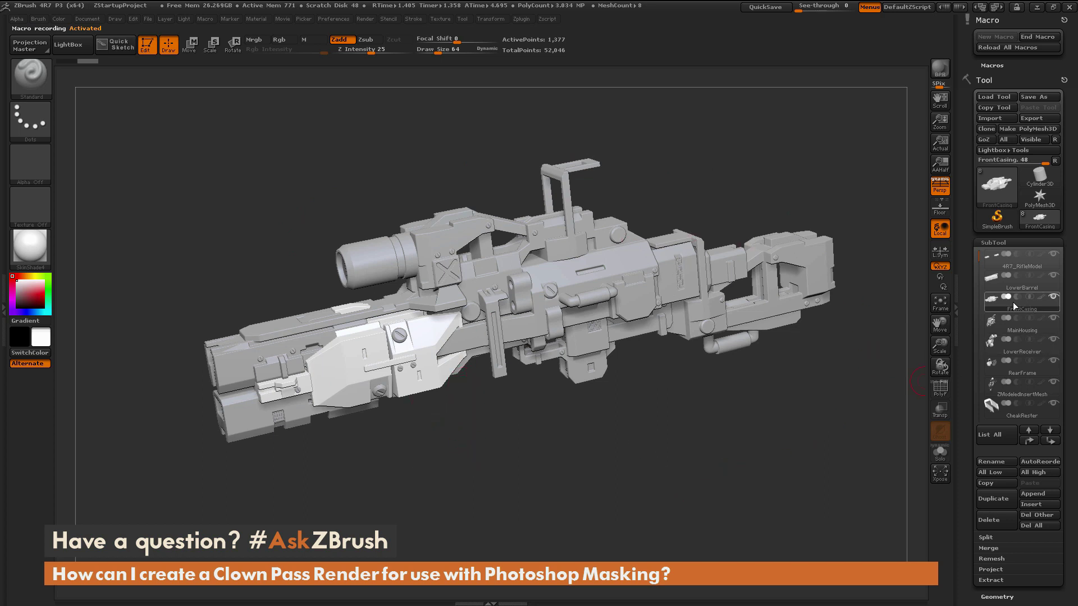
- Record jumping to the first subtool, 4R7_RifleModel, and grouping it with GroupVisible
mouse_move(1031, 279)
mouse_move(1008, 258)
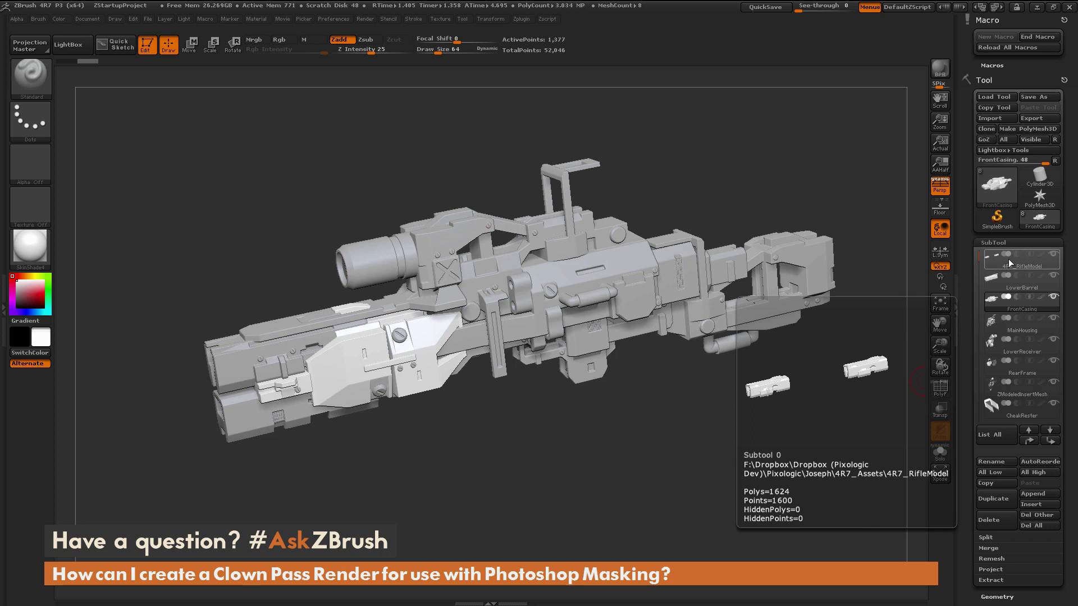
key(shift)
shift+click(1030, 430)
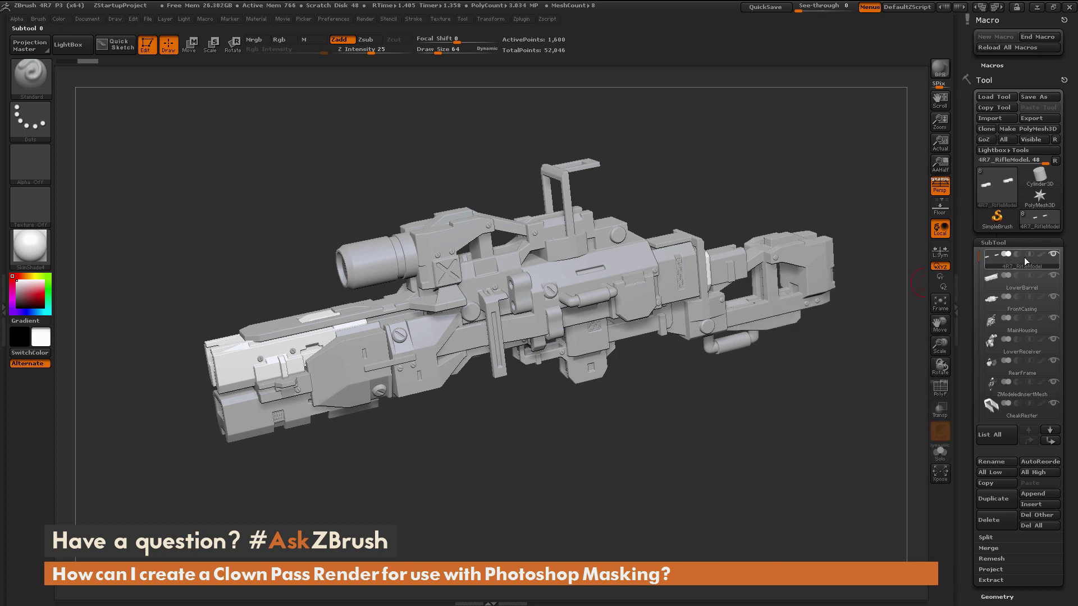
drag(965, 484, 969, 353)
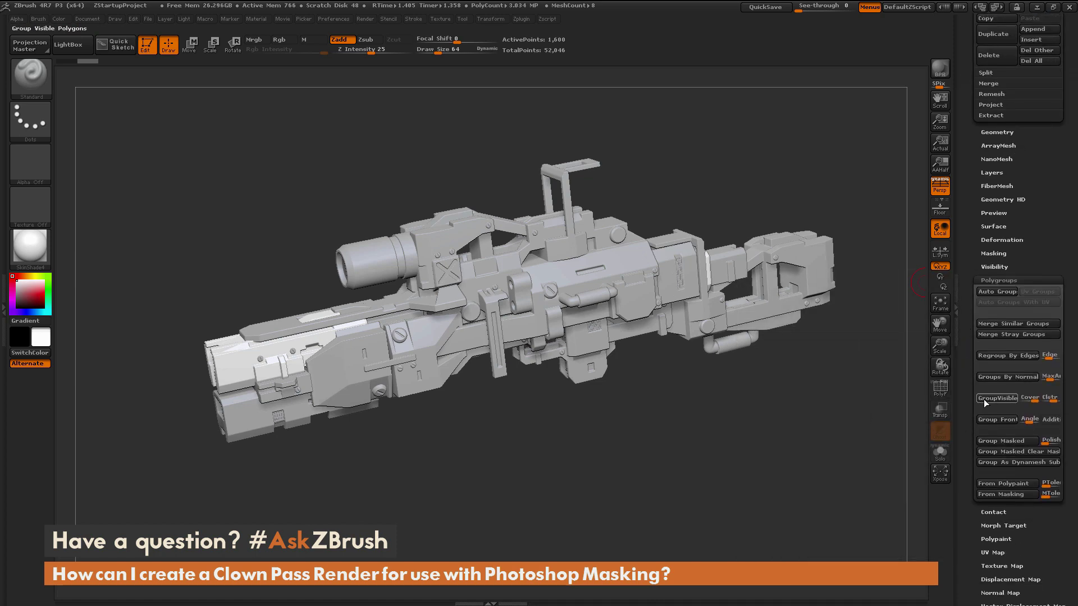
click(999, 398)
- Record stepping down to LowerBarrel, then end the macro recording
drag(975, 167, 1009, 176)
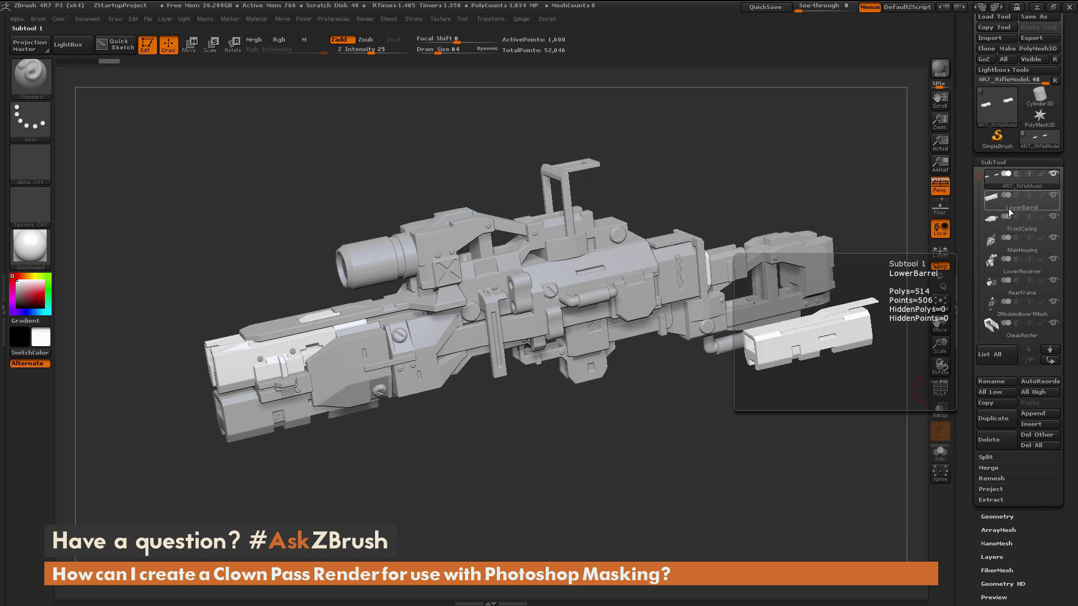
click(1050, 350)
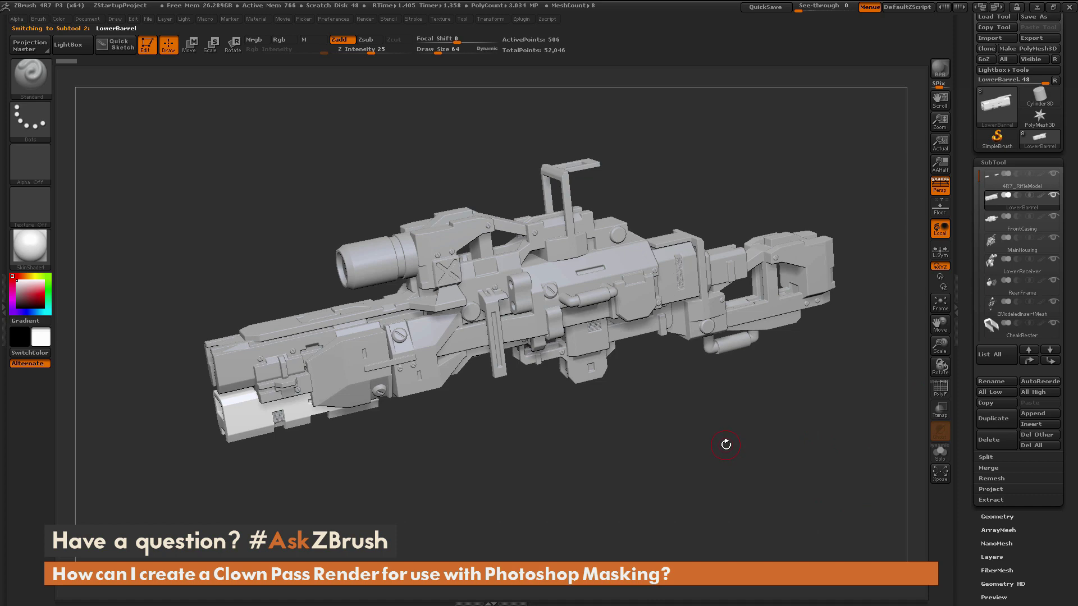
scroll(1009, 379, down, 5)
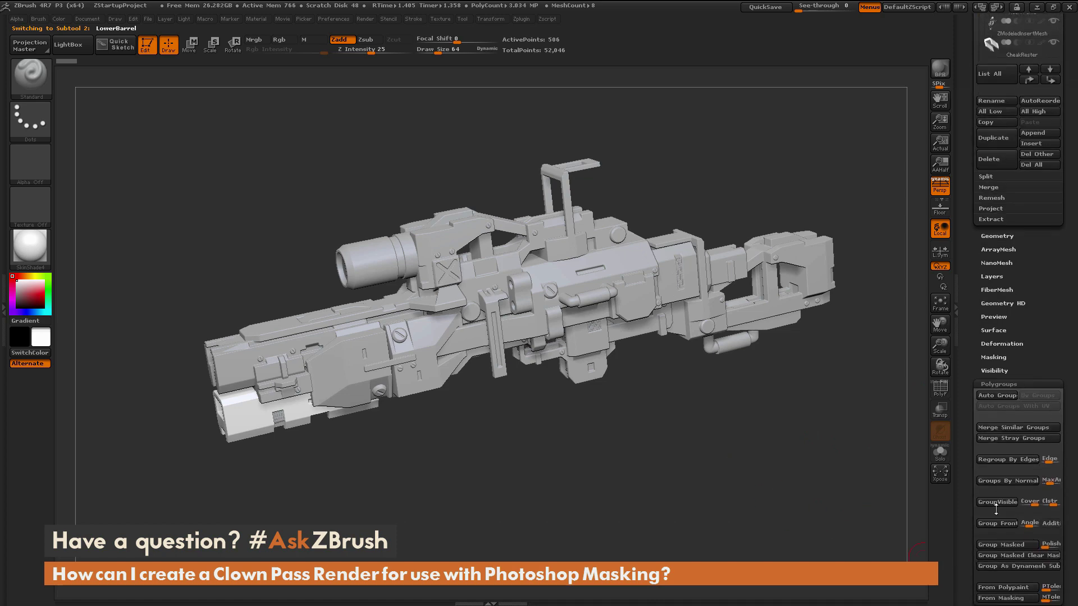
scroll(1009, 380, up, 6)
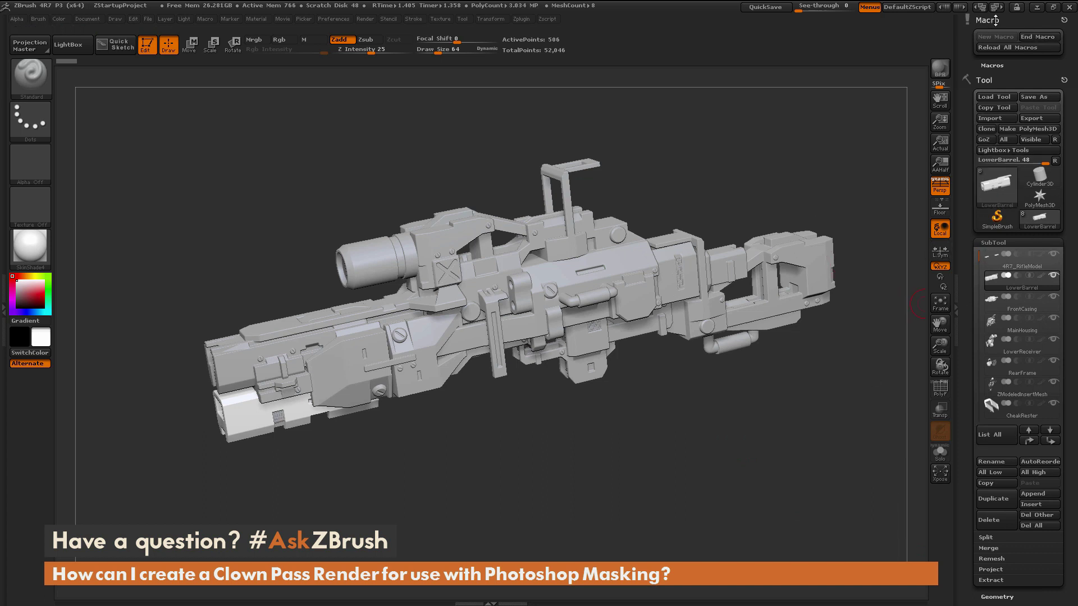
click(1035, 38)
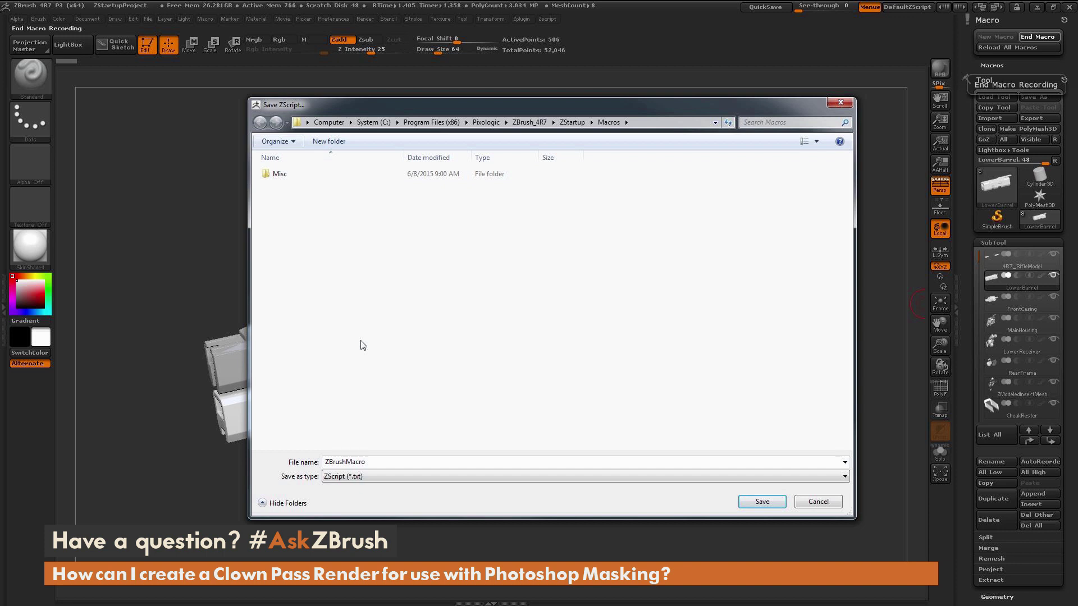
- Create and open a PolygroupSubtools folder, then begin naming the file Polygroup Subtools
key(ctrl+shift+n)
text(PolygroupSubtools)
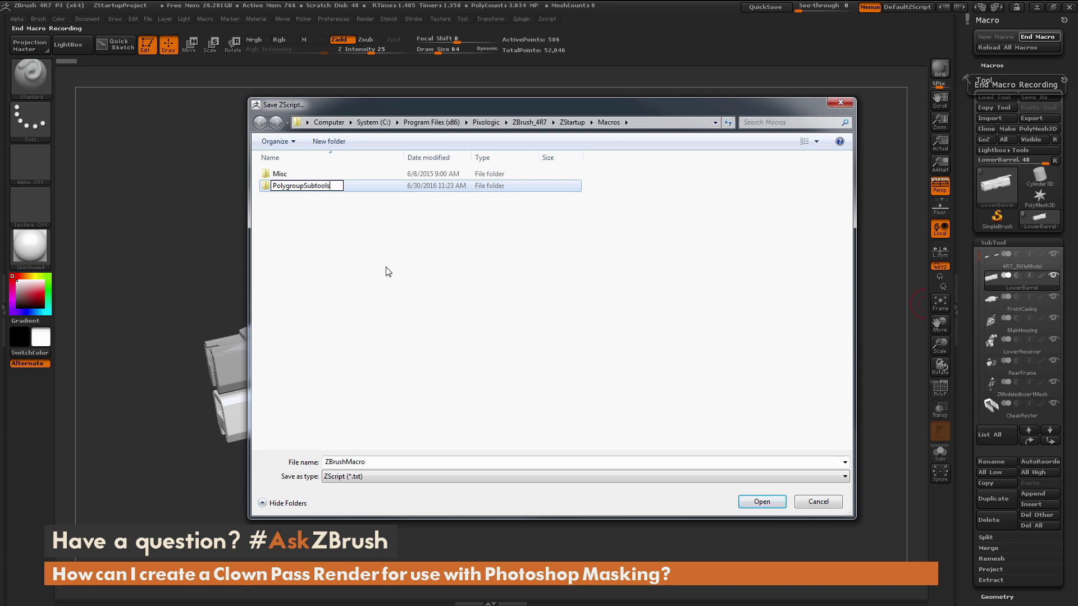
key(Return)
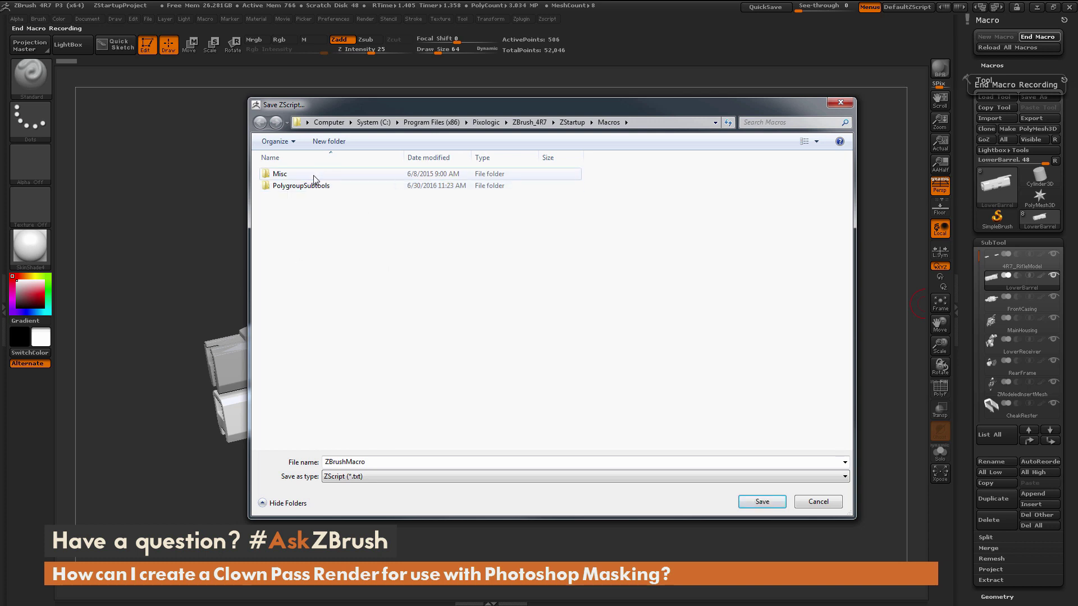
double_click(303, 186)
double_click(359, 462)
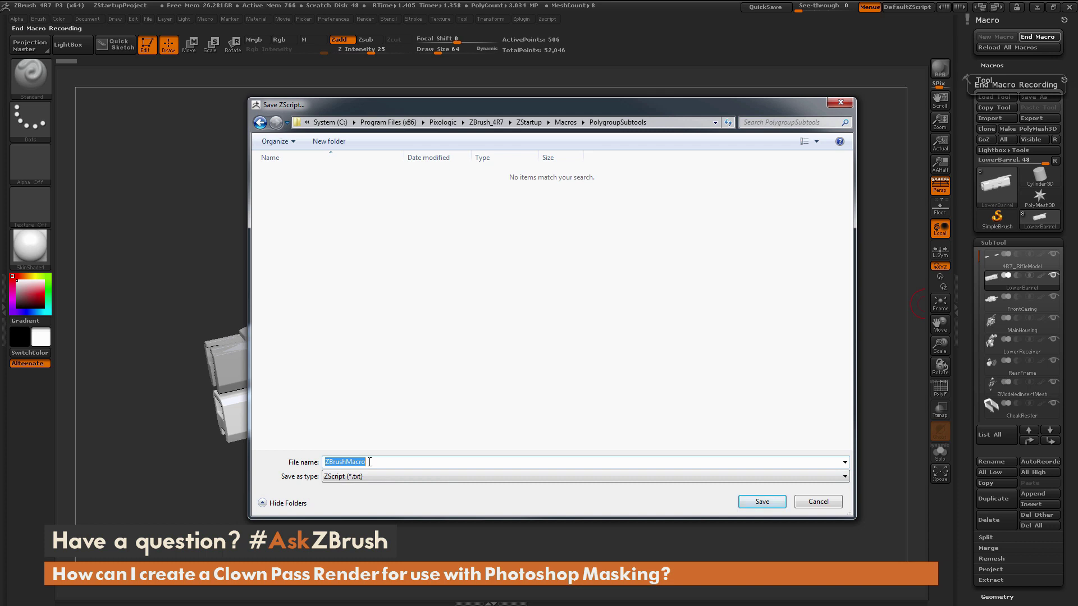
text(Polygroup Subtools)
- Save the Polygroup Subtools macro and test its new Macro palette button on the rifle
click(754, 504)
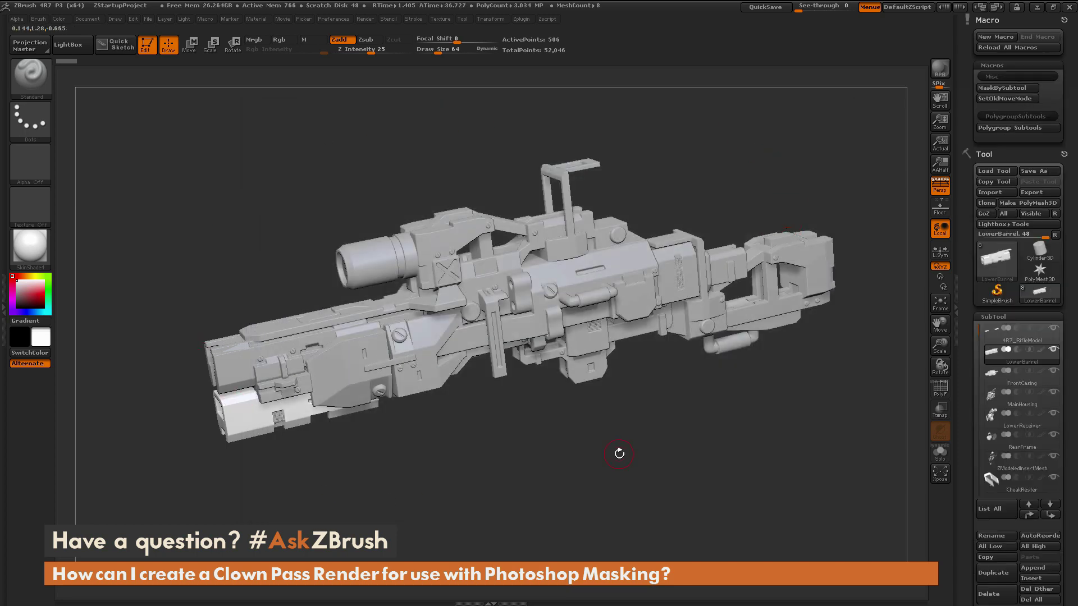
click(1000, 128)
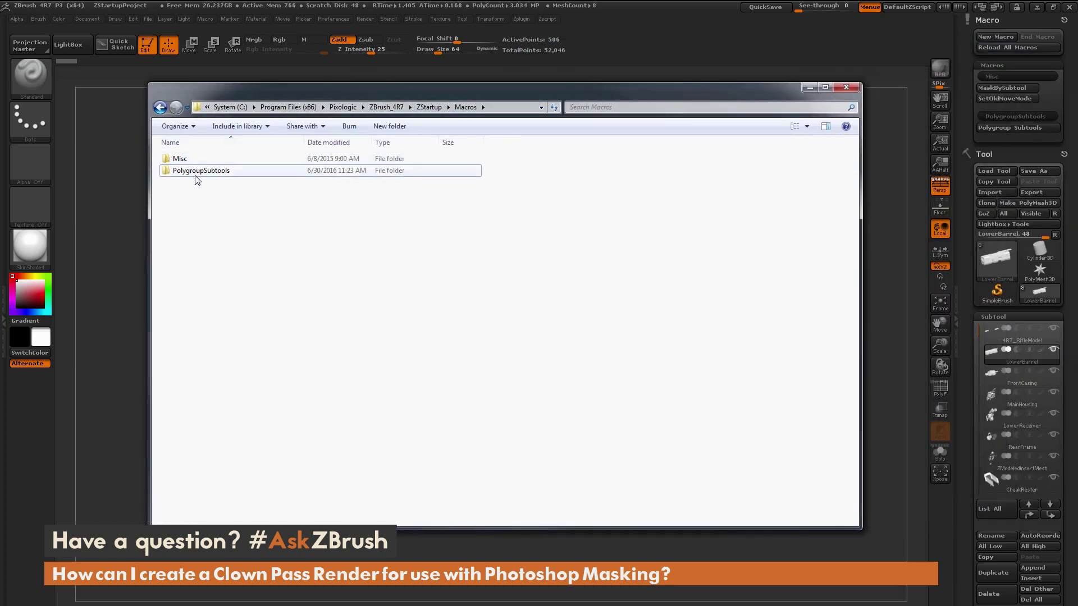
- Open the PolygroupSubtools folder and select the Polygroup Subtools text document
mouse_move(207, 176)
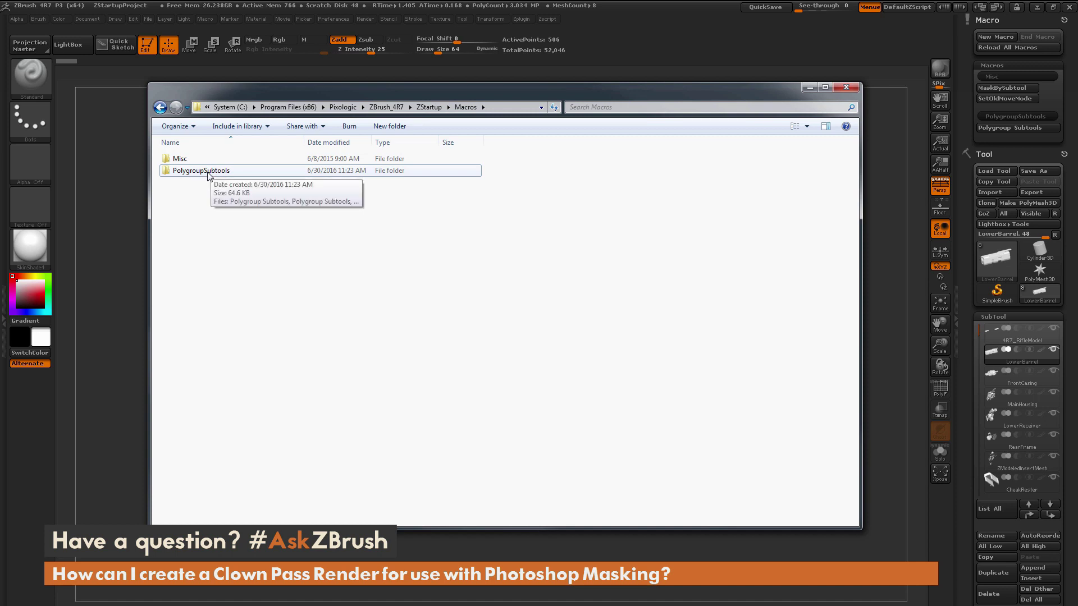
double_click(207, 174)
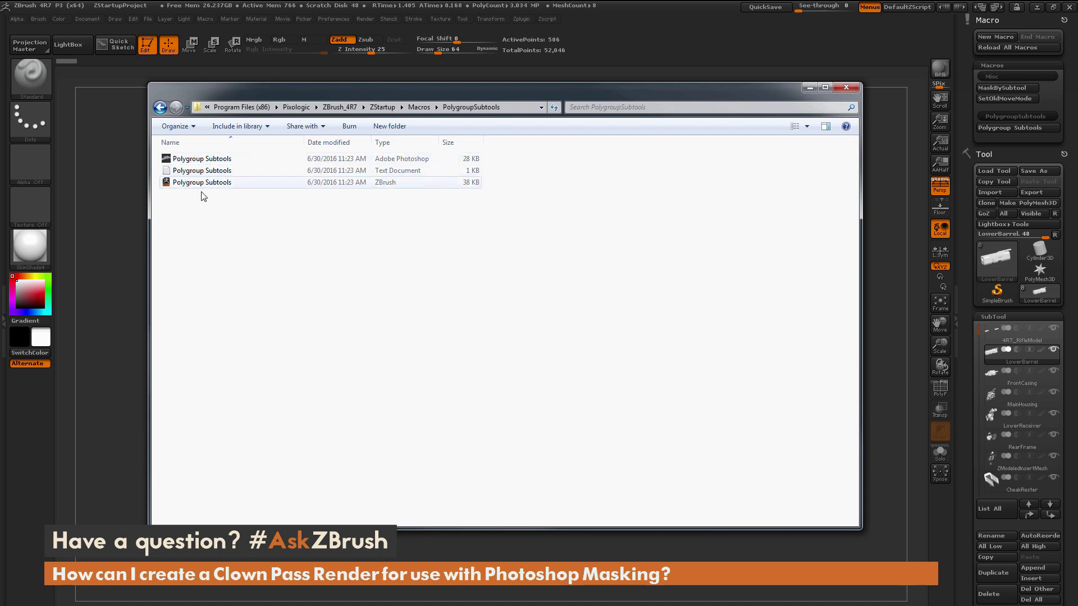
click(219, 172)
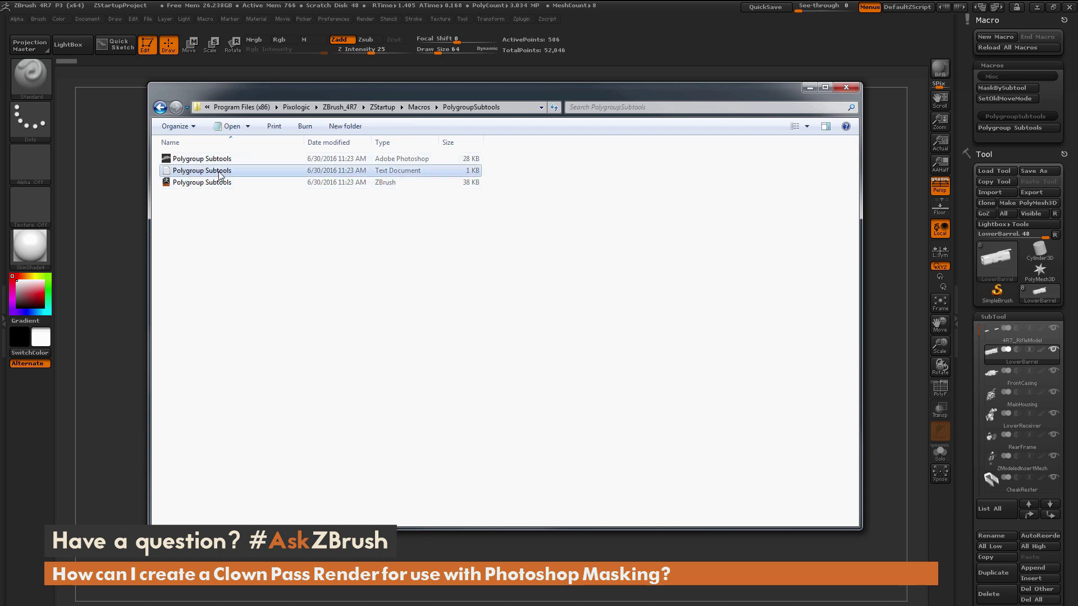
- Open the macro text in Notepad and add a [Loop,[SubToolGetCount], line after SelectUp
double_click(252, 175)
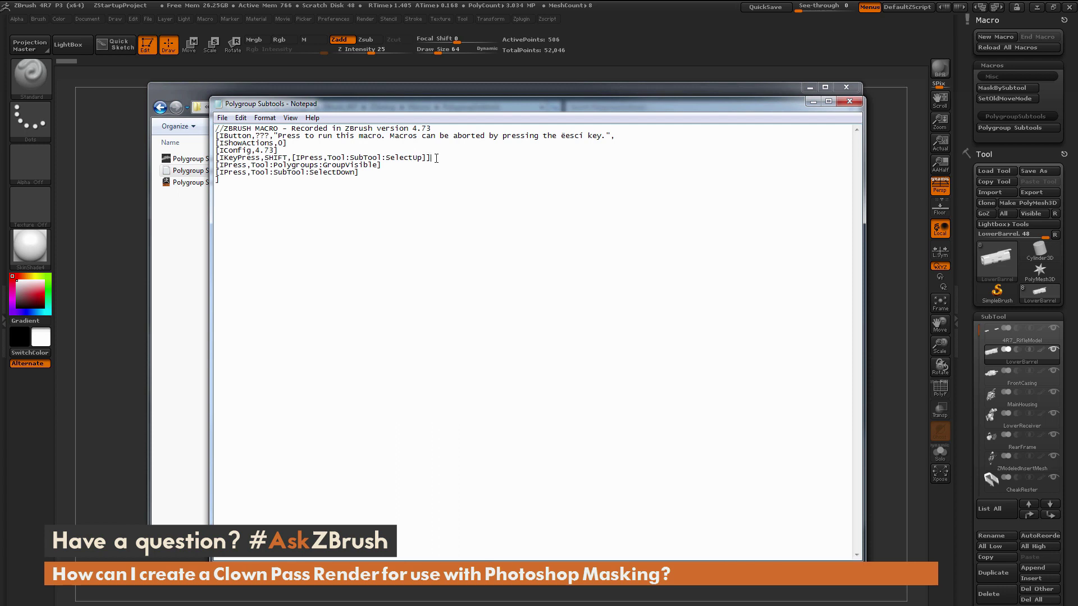
key(Return)
key(Return)
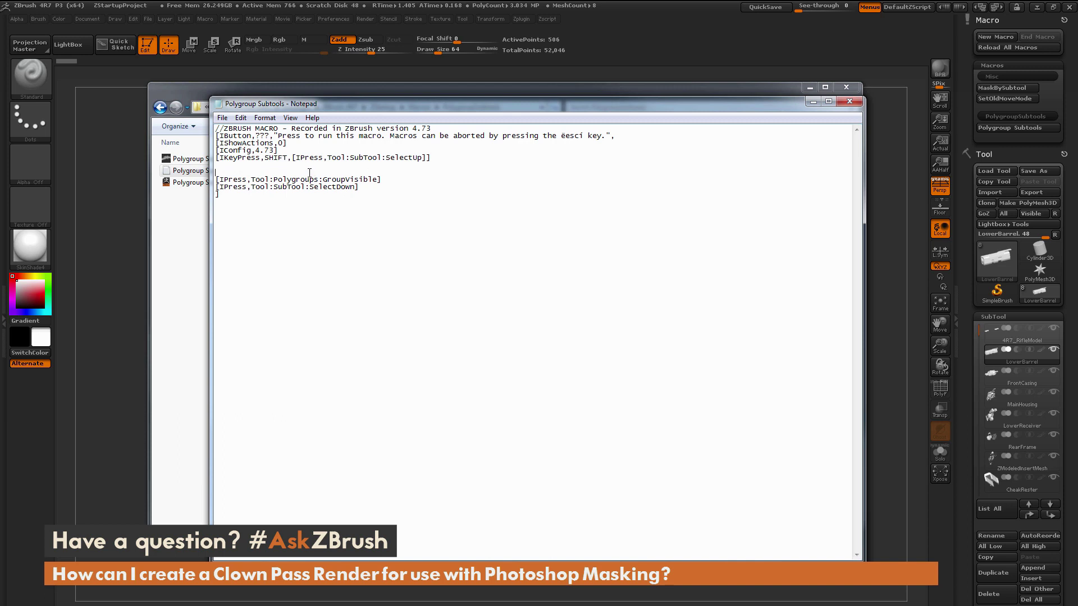
text([Loop,[SubToolGetCount],)
key(Return)
key(Return)
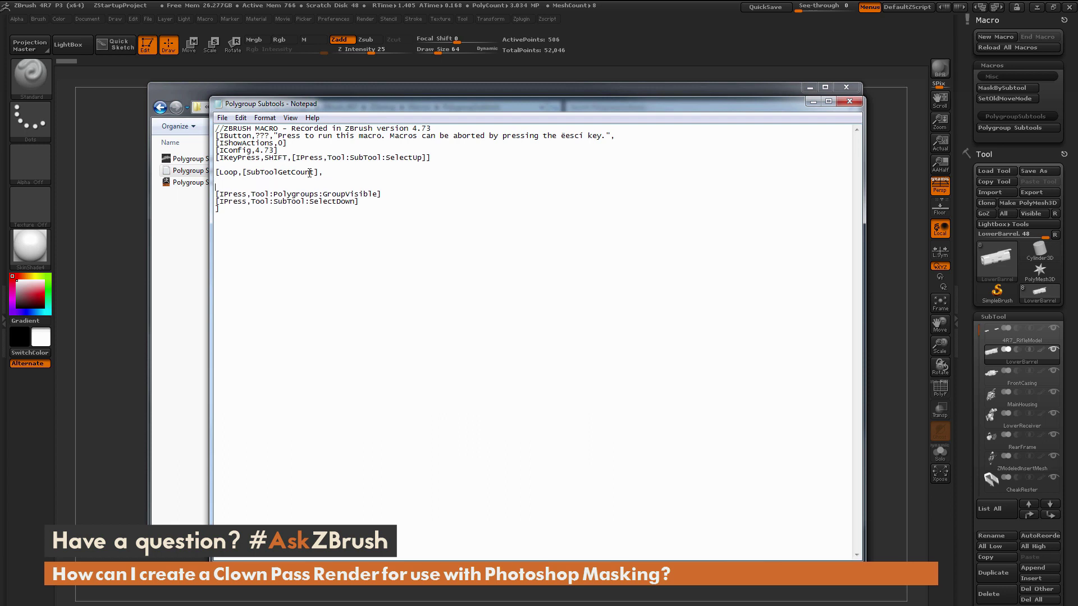
- Close the loop with a ']' on a new line after the SubTool SelectDown line
click(363, 203)
key(Return)
text(])
key(Left)
click(224, 119)
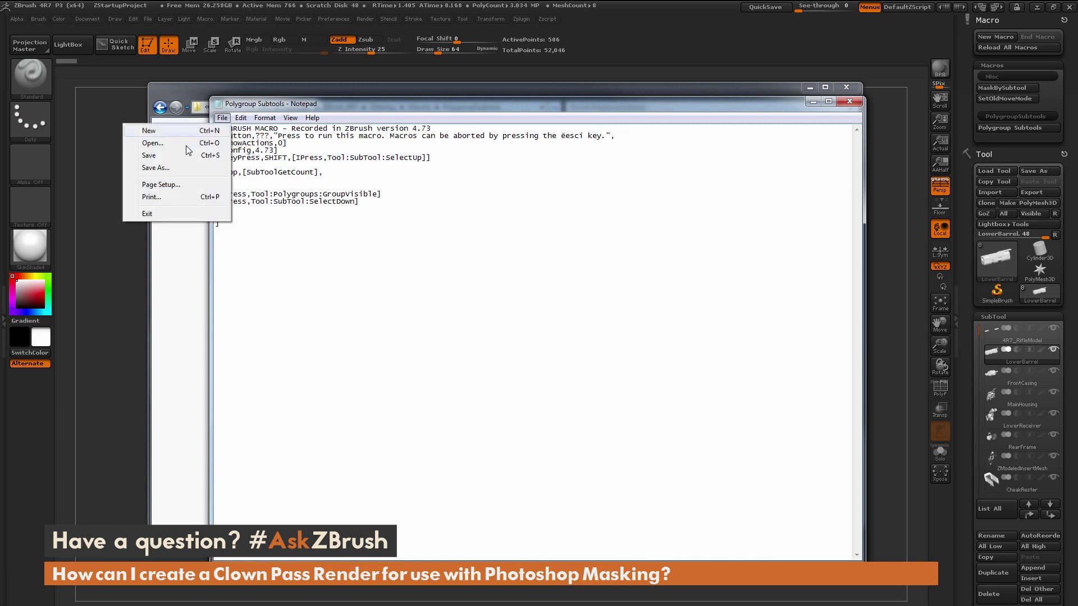
- Save the edited macro file, then close Notepad and Explorer
click(184, 163)
click(849, 102)
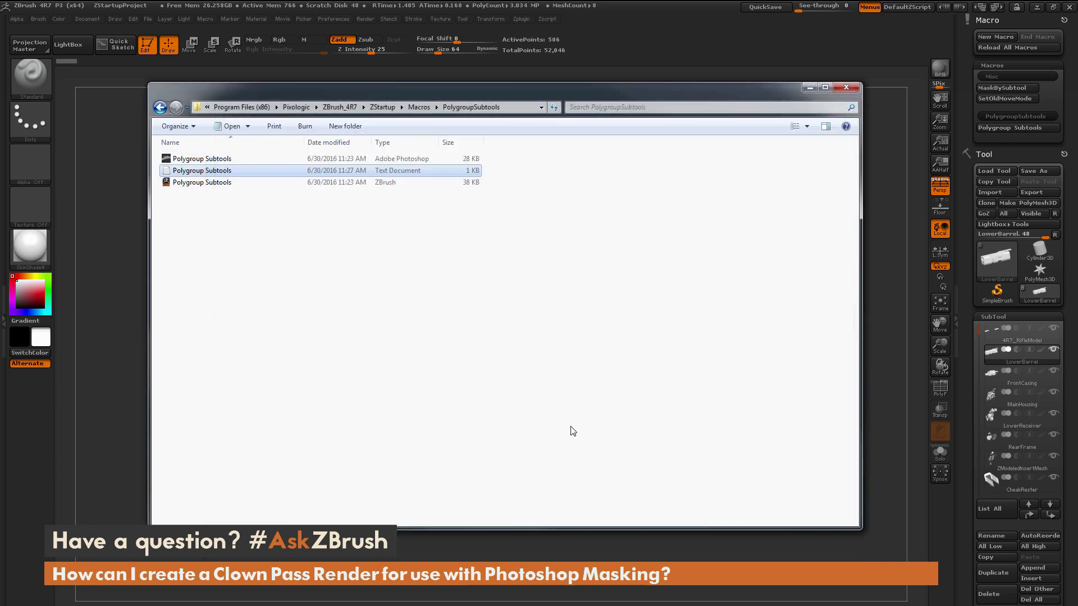
click(630, 33)
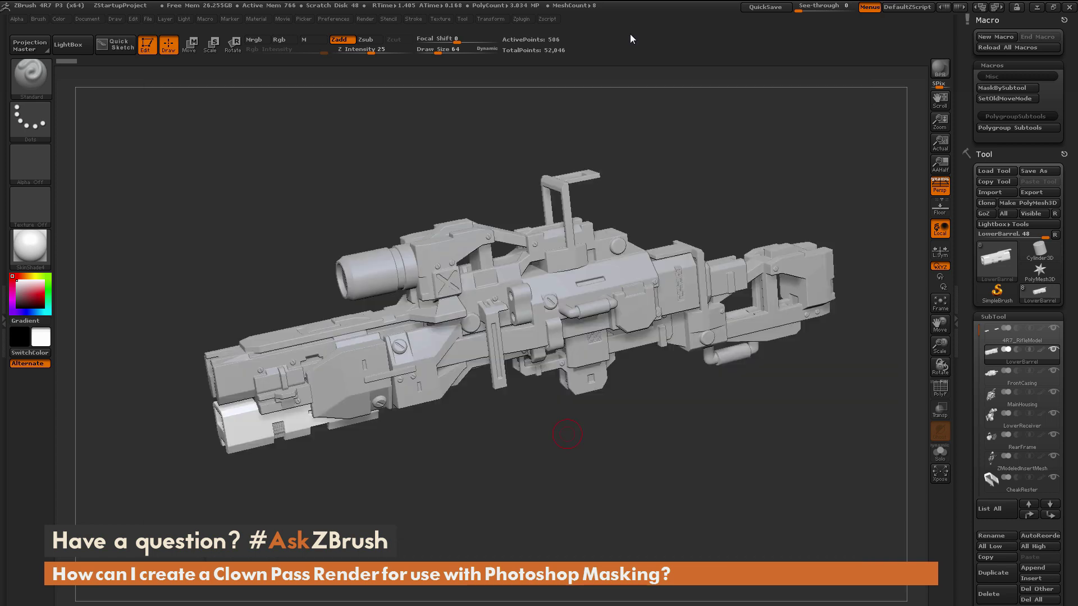
- Reload all macros, turn on PolyF and select the RearFrame subtool
click(995, 37)
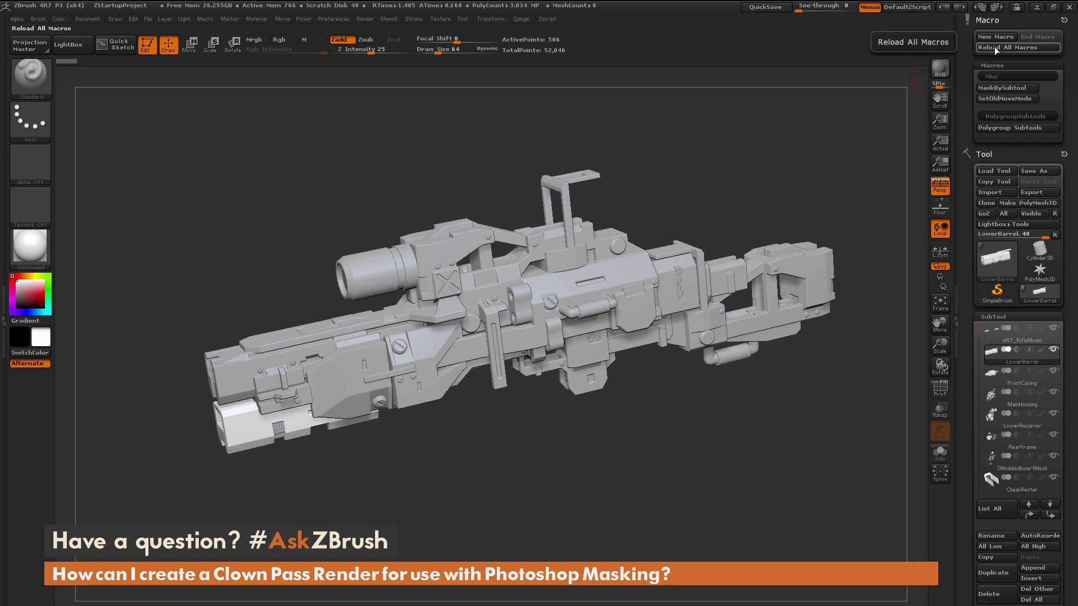
click(1011, 129)
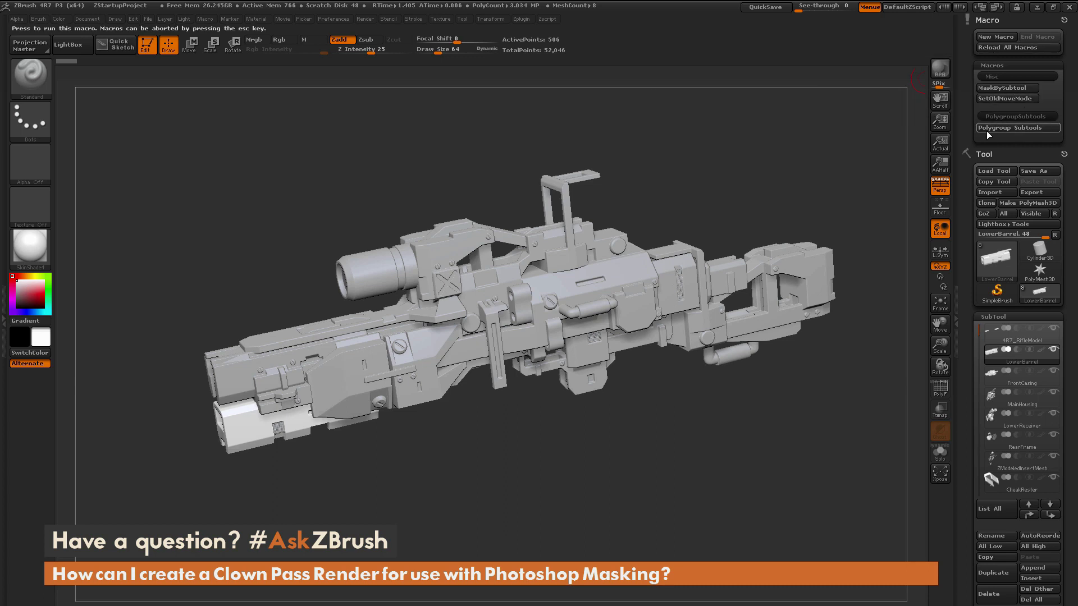
click(939, 393)
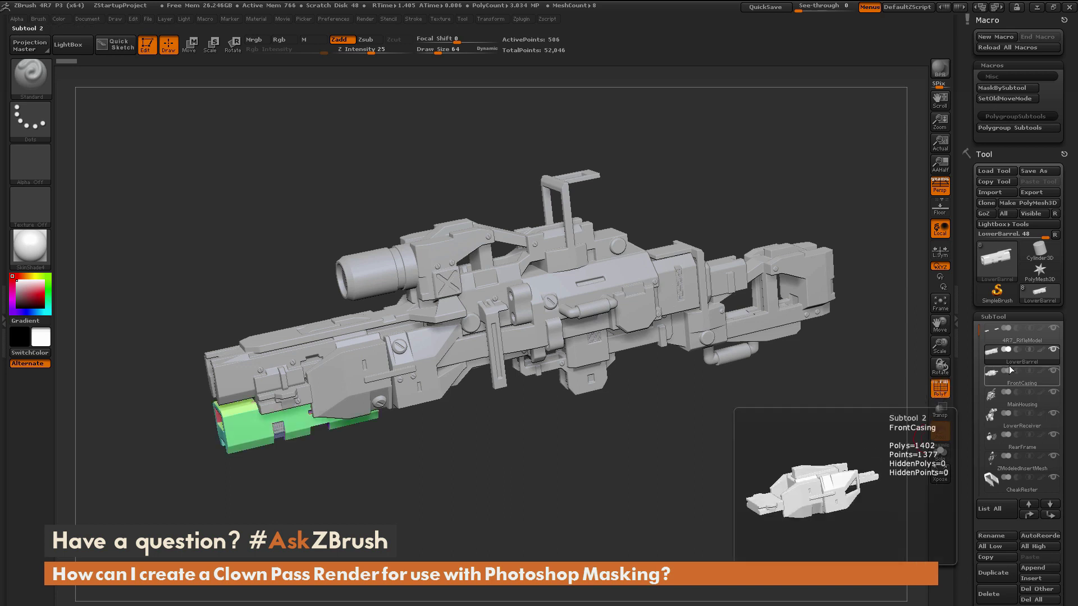
click(1011, 448)
- Run the looping Polygroup Subtools macro on every subtool of the rifle
drag(848, 444, 822, 428)
drag(407, 172, 418, 168)
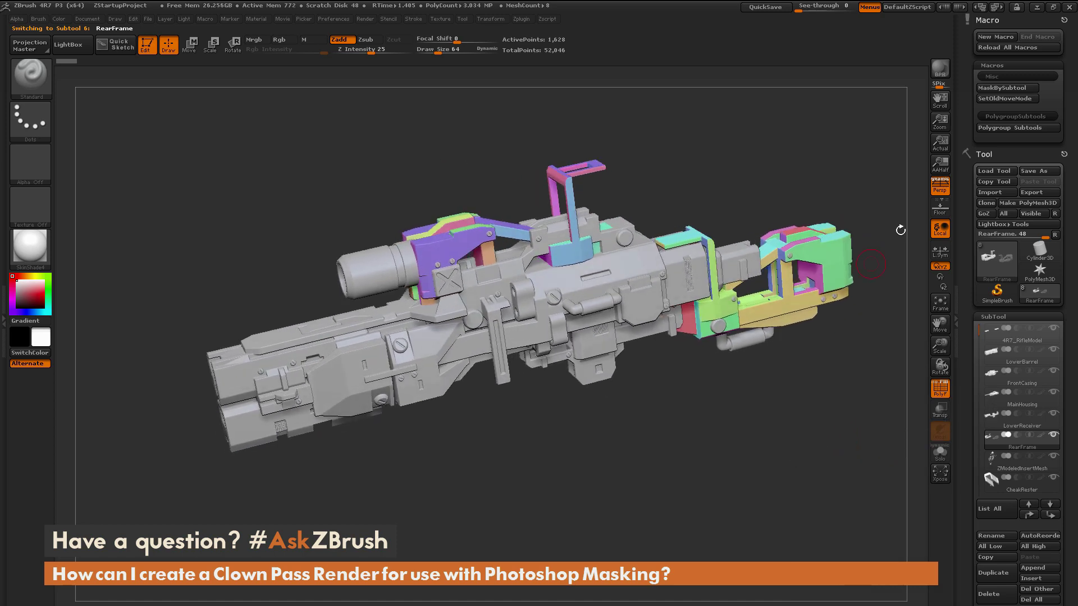
click(995, 128)
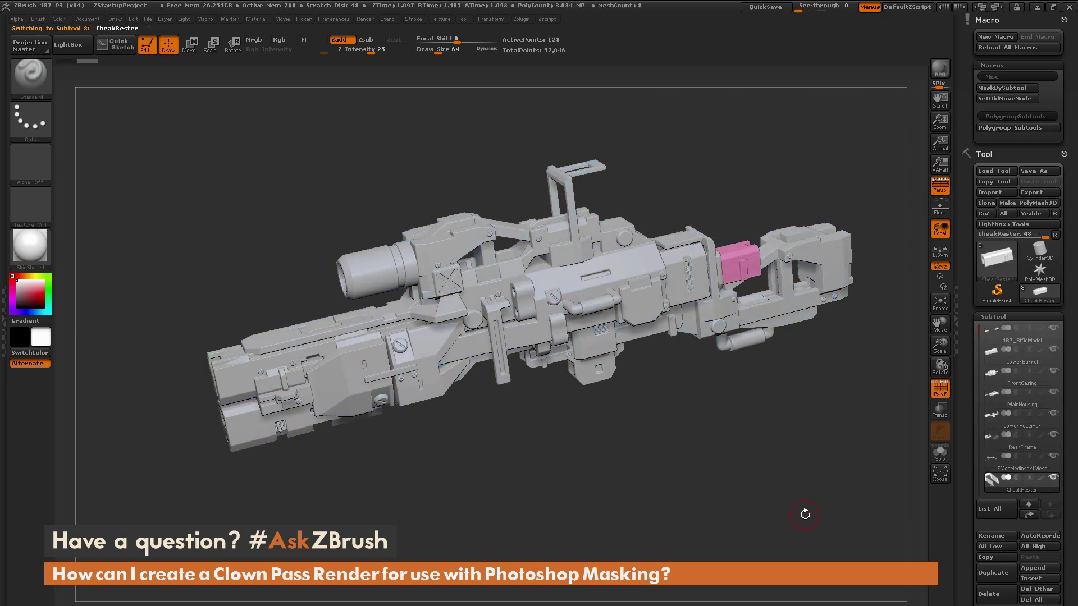
- Check each subtool's polygroups from ZModeledInsertMesh up to 4R7_RifleModel
drag(762, 501, 774, 452)
click(1027, 466)
click(1026, 442)
click(1028, 422)
click(1029, 403)
click(1030, 380)
click(1028, 356)
click(1026, 335)
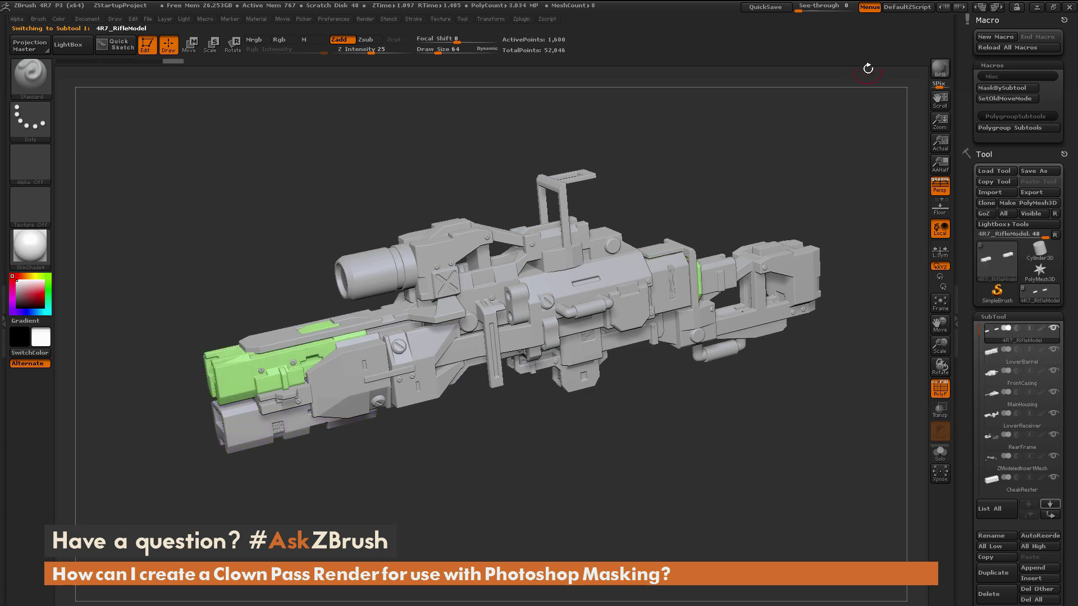
- Apply the Flat Color material to the rifle and adjust its angle
click(37, 243)
click(91, 408)
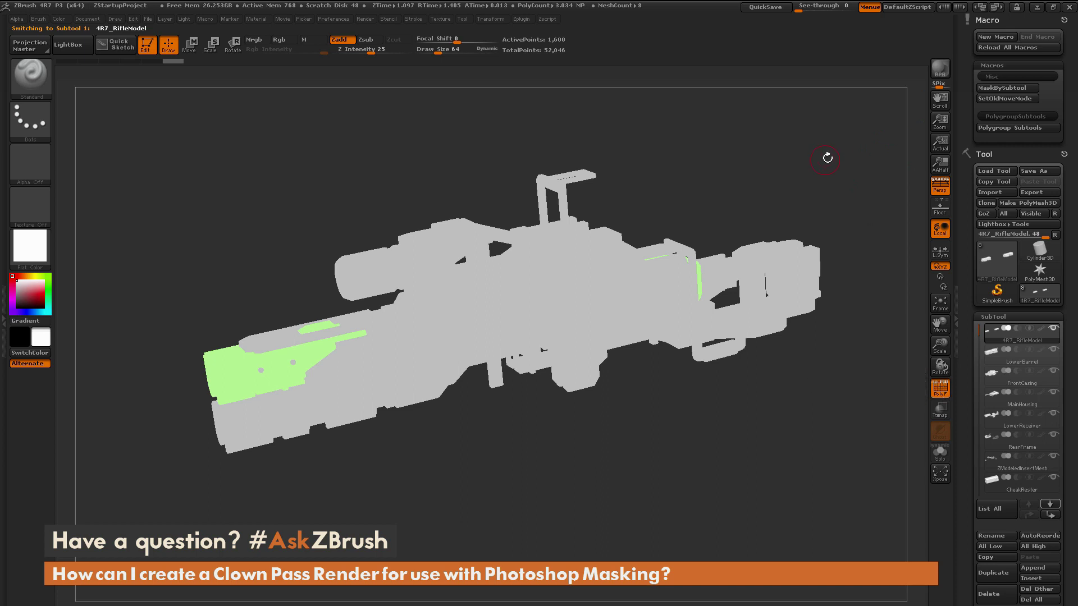
drag(825, 159, 835, 149)
- BPR-render the rifle, check the LowerBarrel and FrontCasing subtools, then render the clown pass again
key(shift+r)
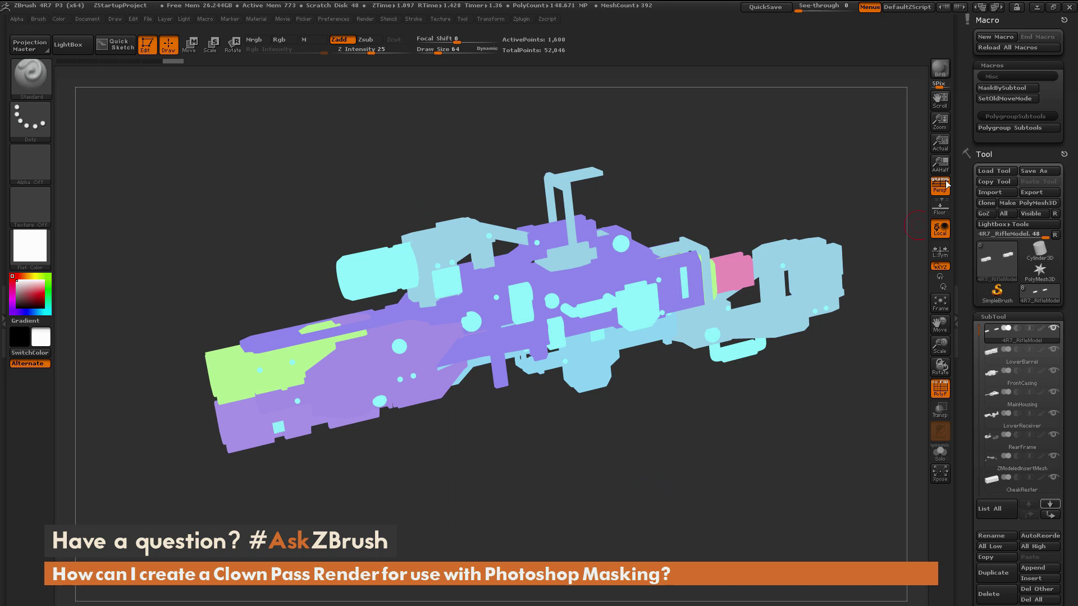
click(1024, 364)
click(1021, 376)
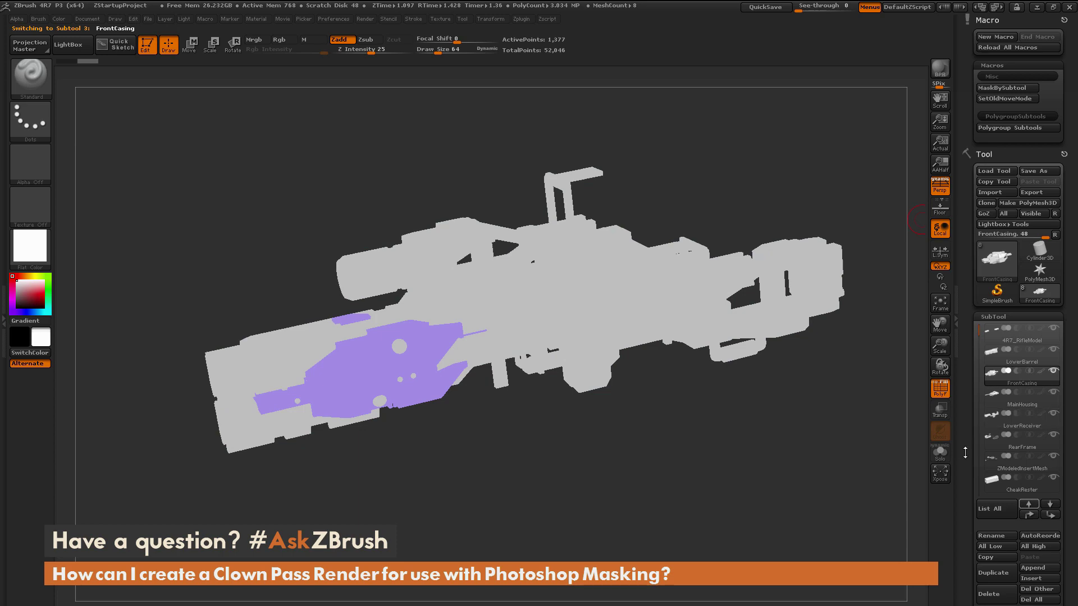
drag(965, 236, 966, 323)
scroll(966, 323, down, 3)
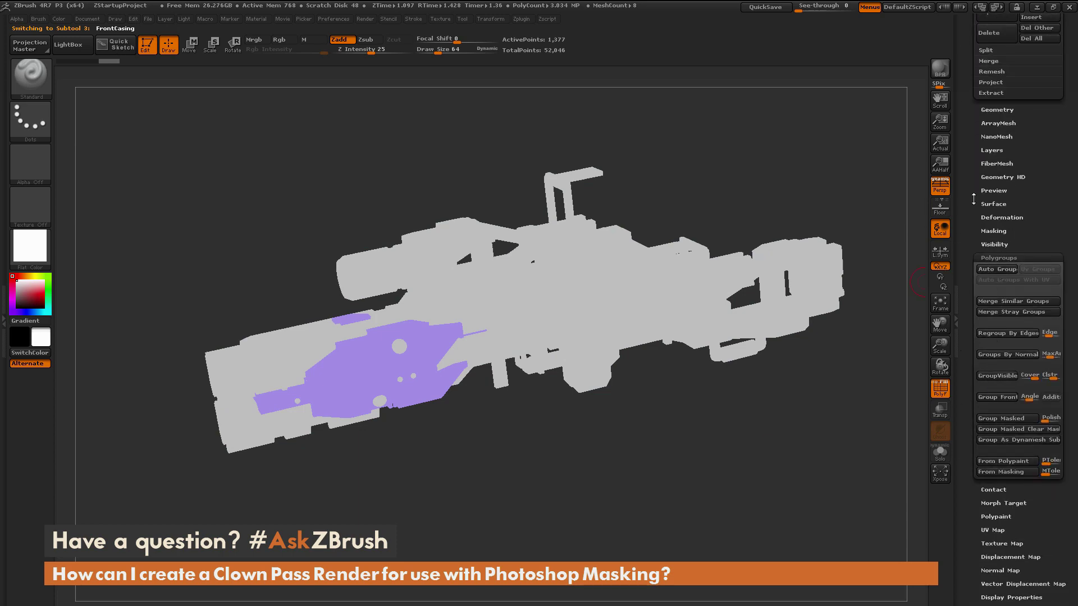
drag(974, 205, 973, 308)
scroll(973, 308, up, 5)
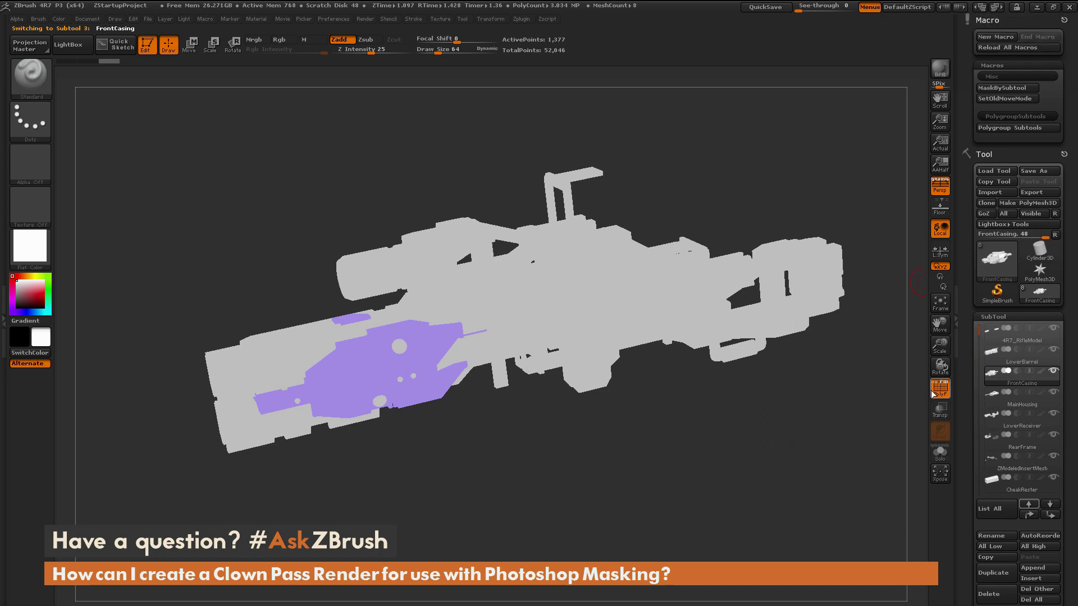
click(939, 67)
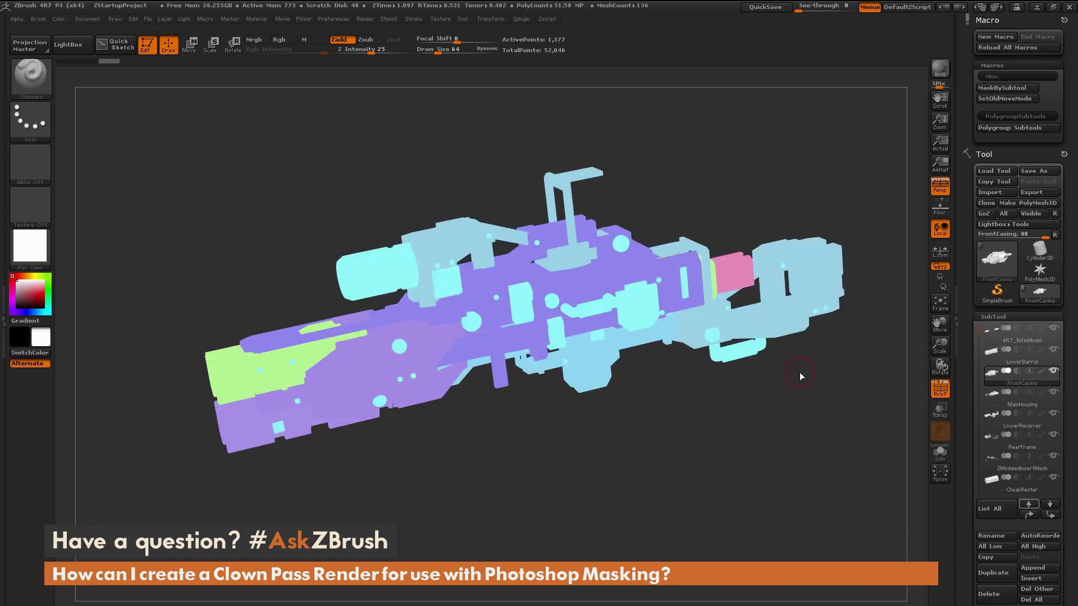